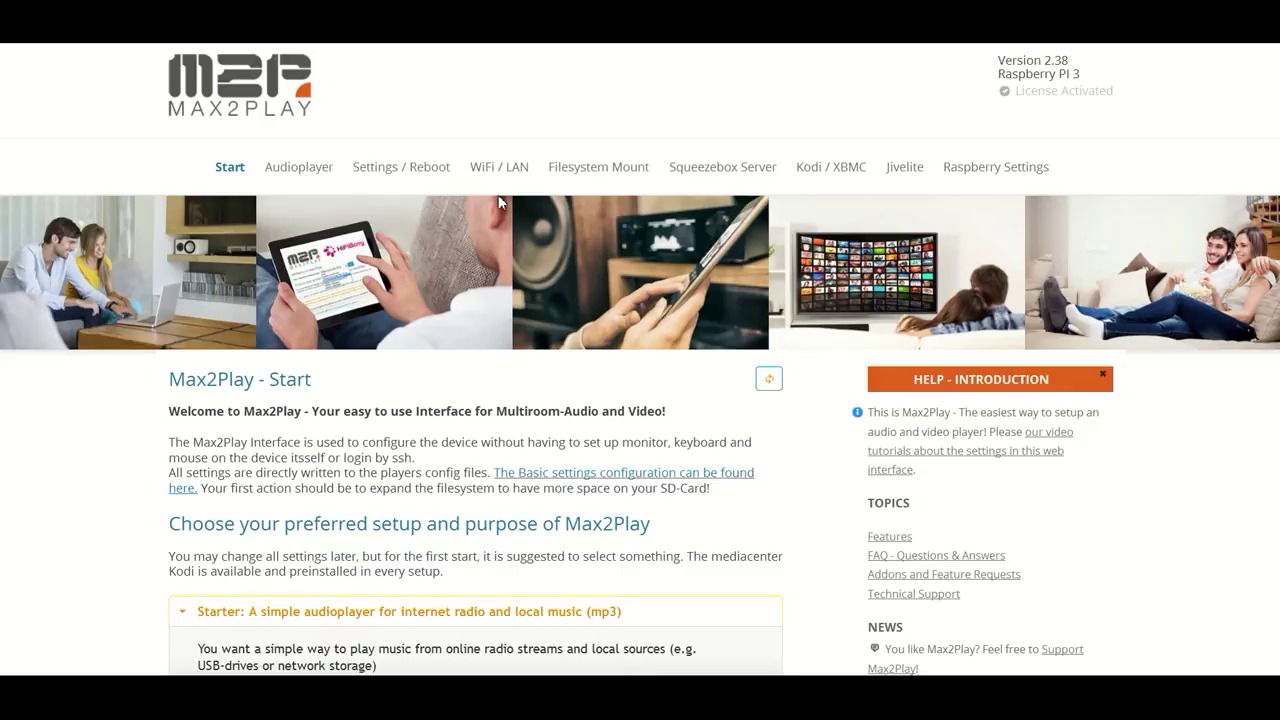
Open the Settings / Reboot page and follow its plugin section's link to the list of Max2Play extensions.
left_click(390, 183)
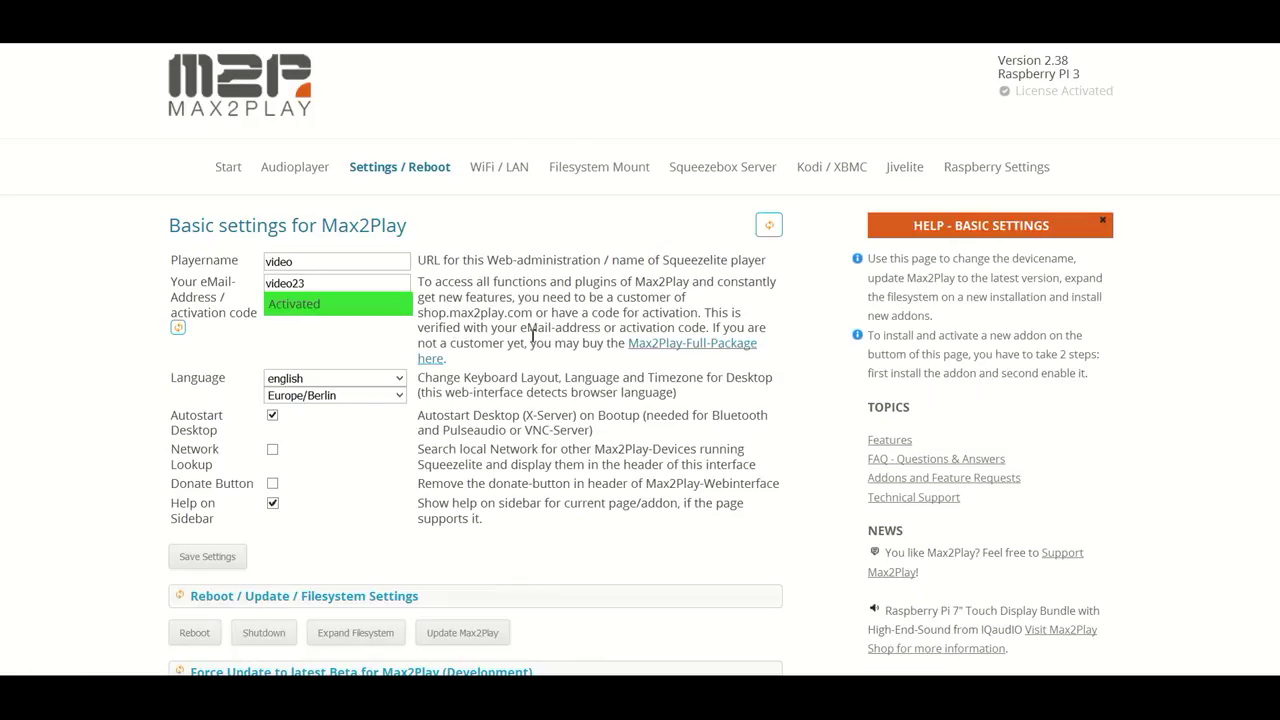
scroll(531, 334, "down", 8)
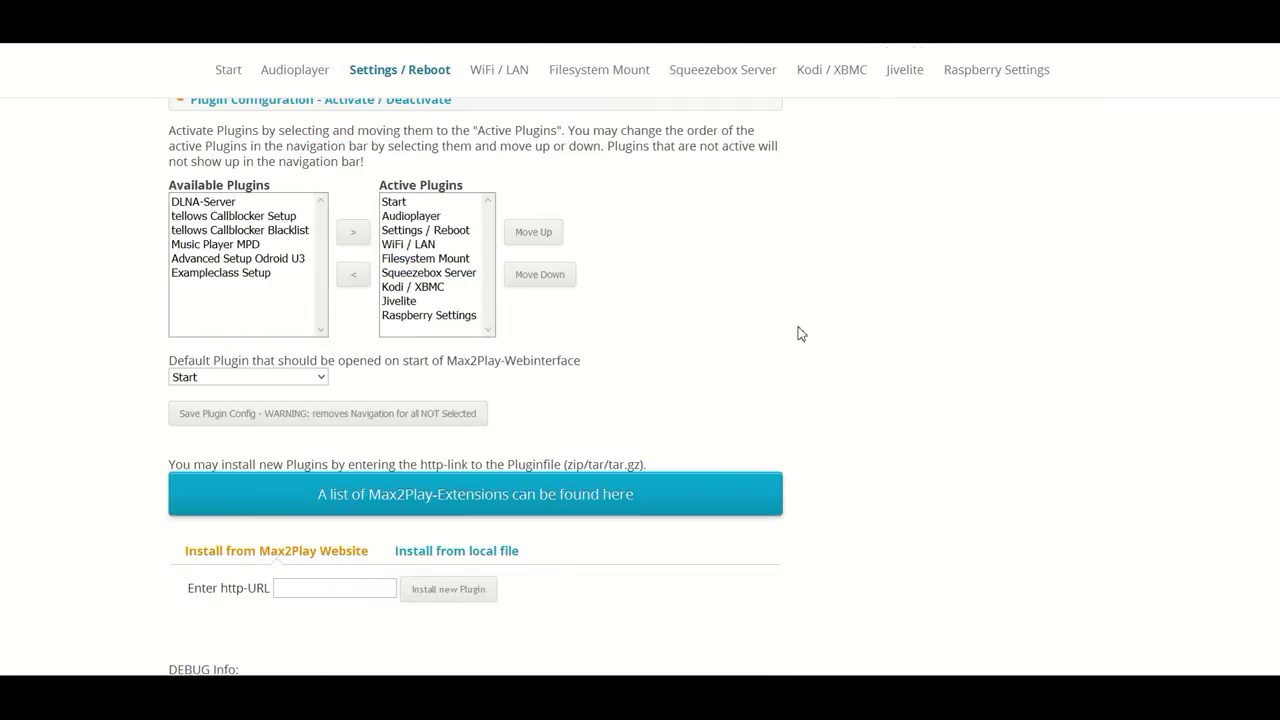
scroll(800, 333, "down", 2)
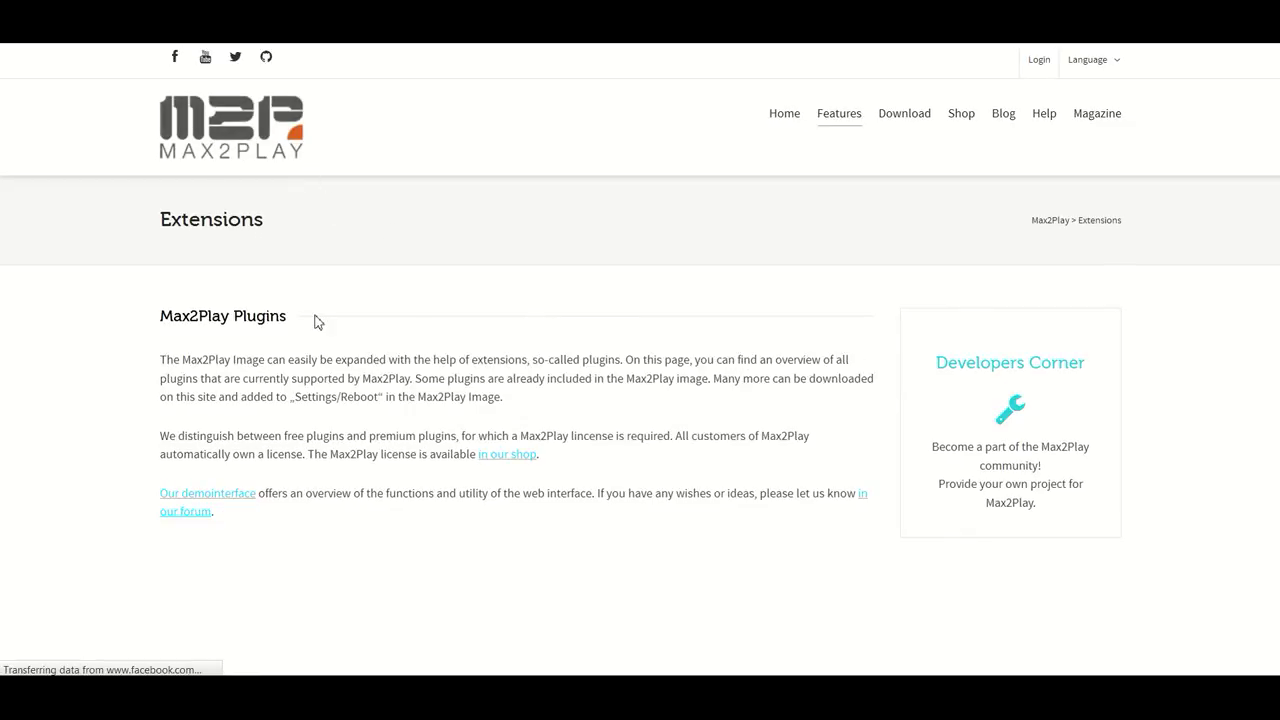
Find the Bluetooth plugin in the Max2Play extensions overview and open its page.
scroll(323, 321, "down", 3)
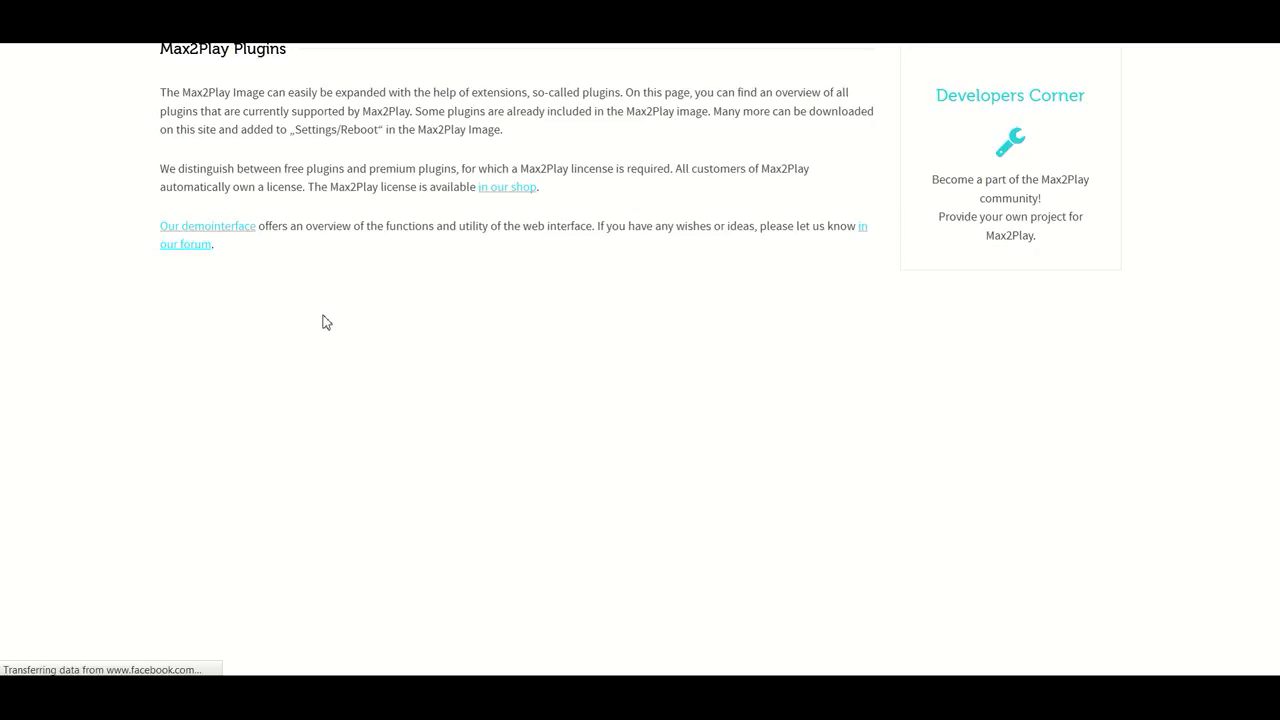
scroll(323, 321, "down", 1)
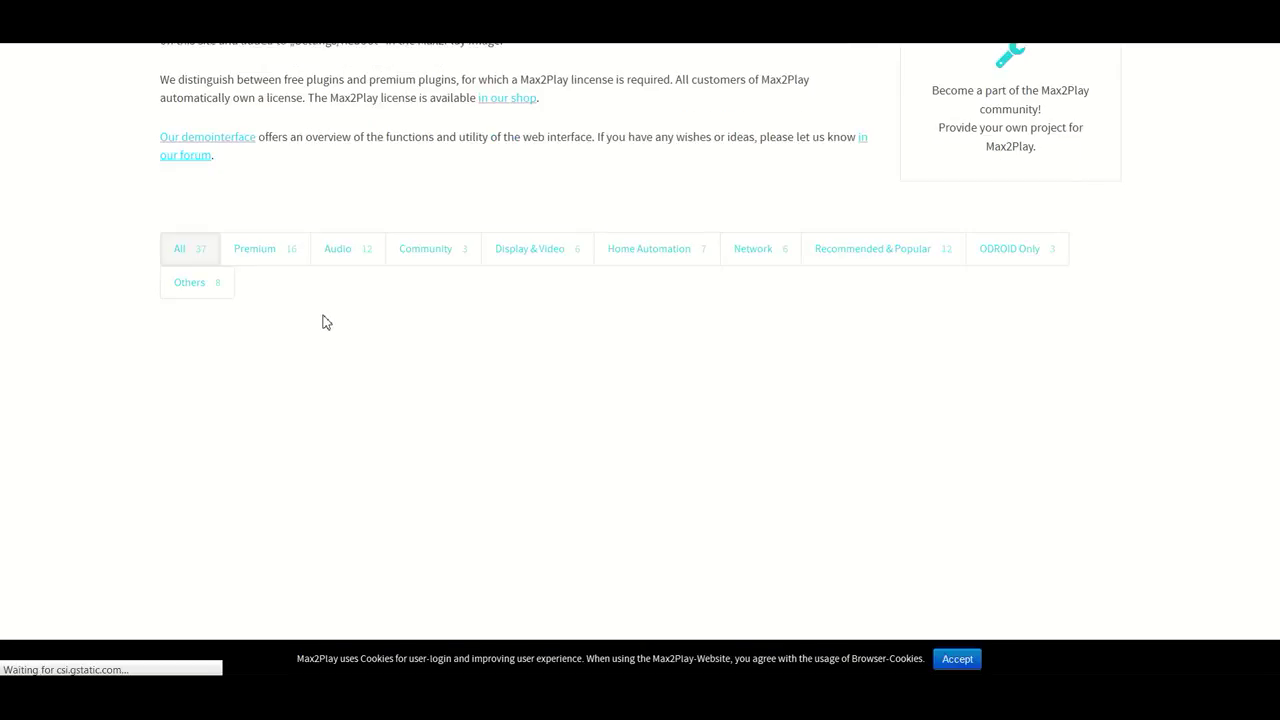
scroll(323, 321, "down", 1)
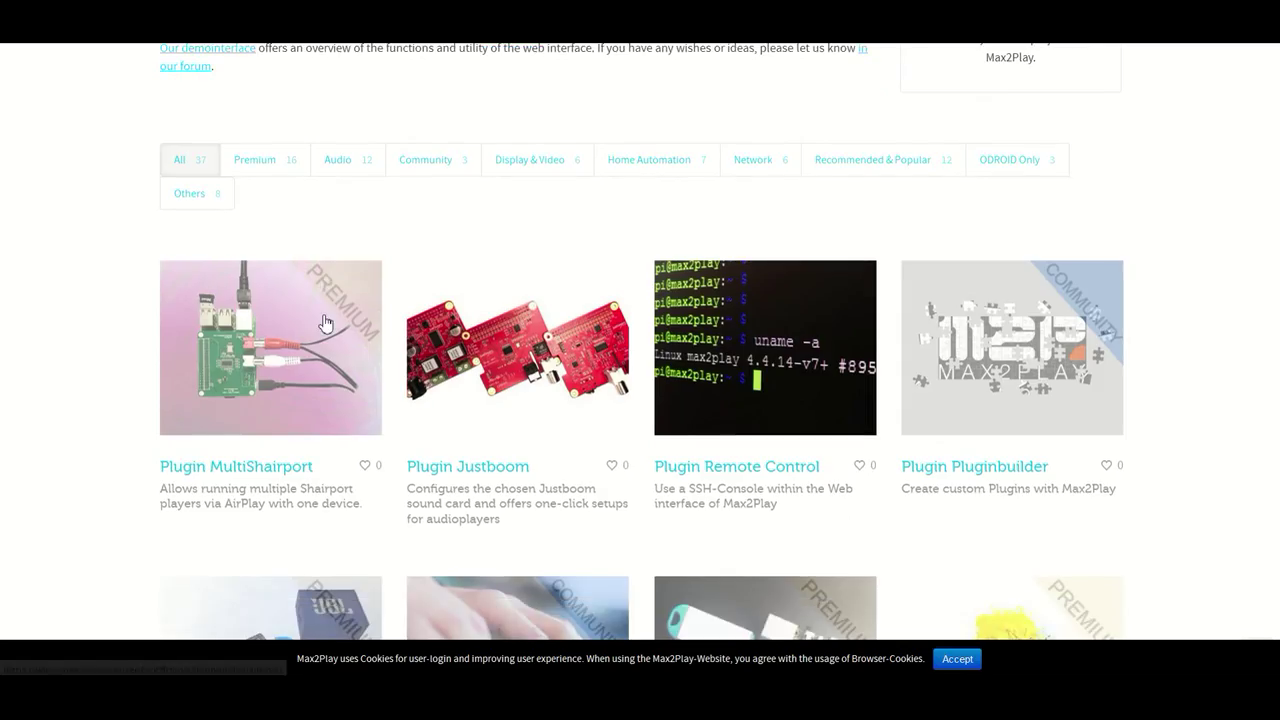
scroll(310, 327, "down", 3)
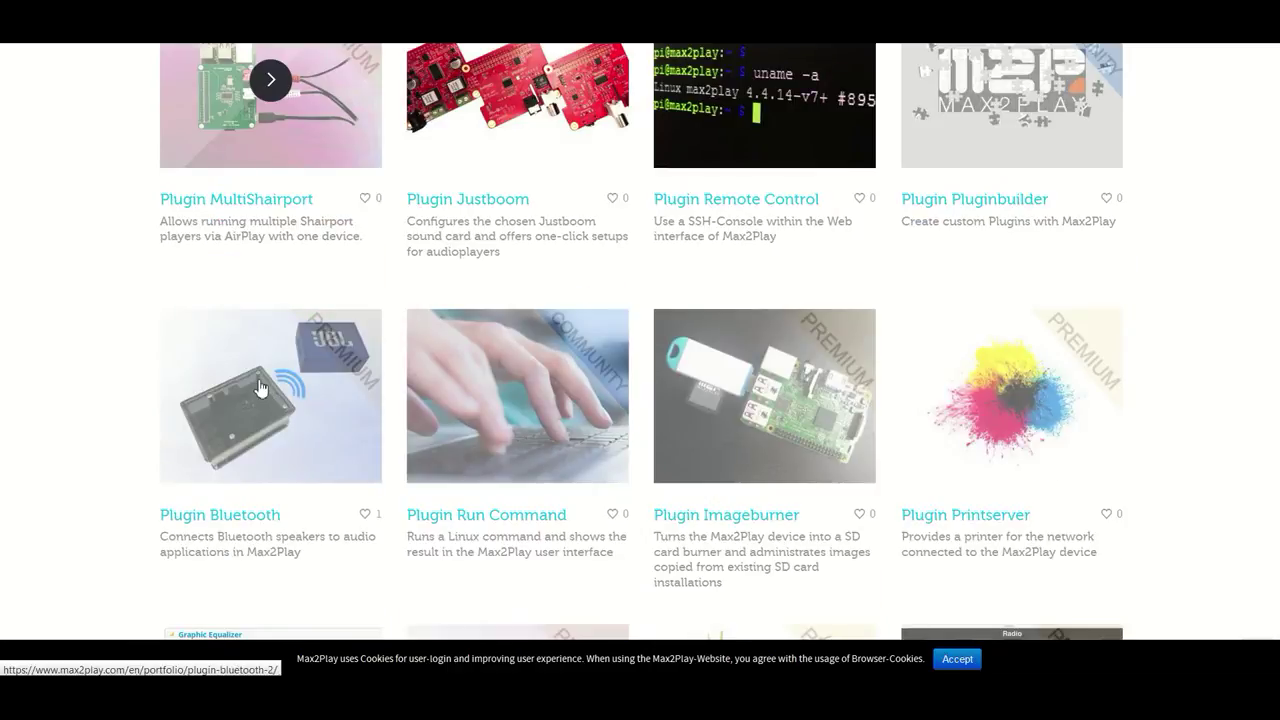
left_click(297, 364)
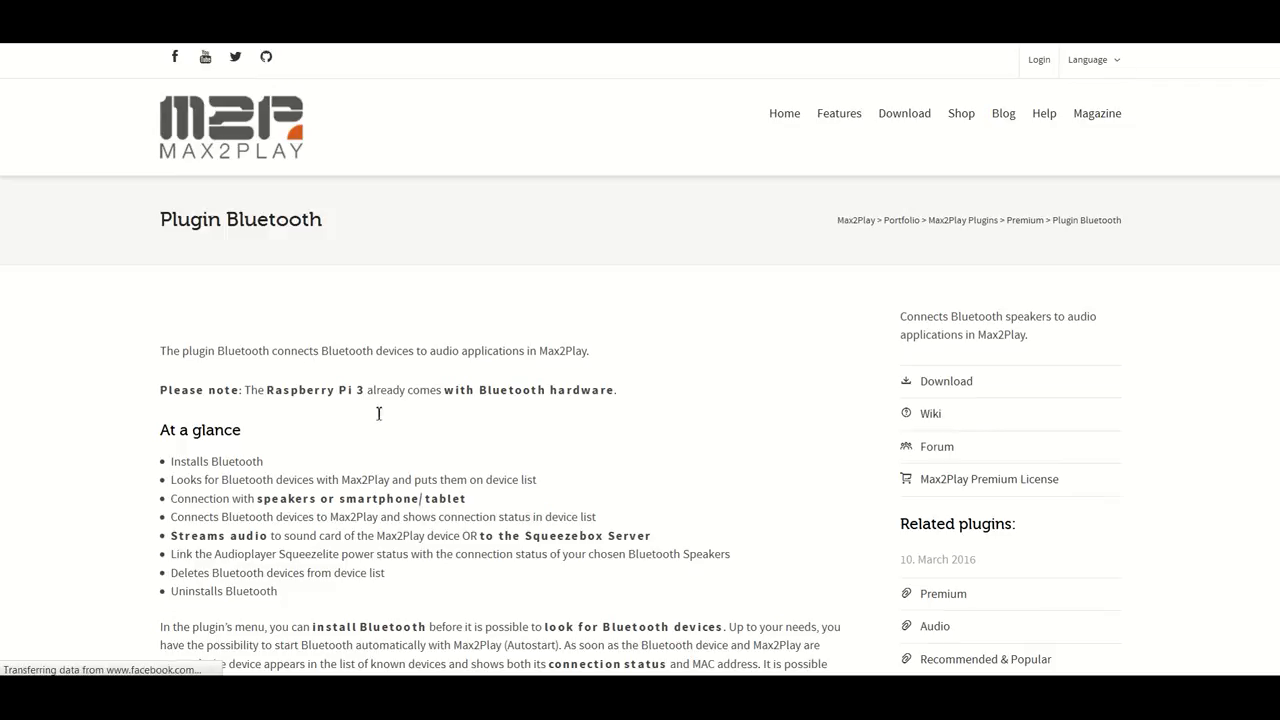
Get the Bluetooth plugin's download link and copy it to the clipboard.
left_click(946, 381)
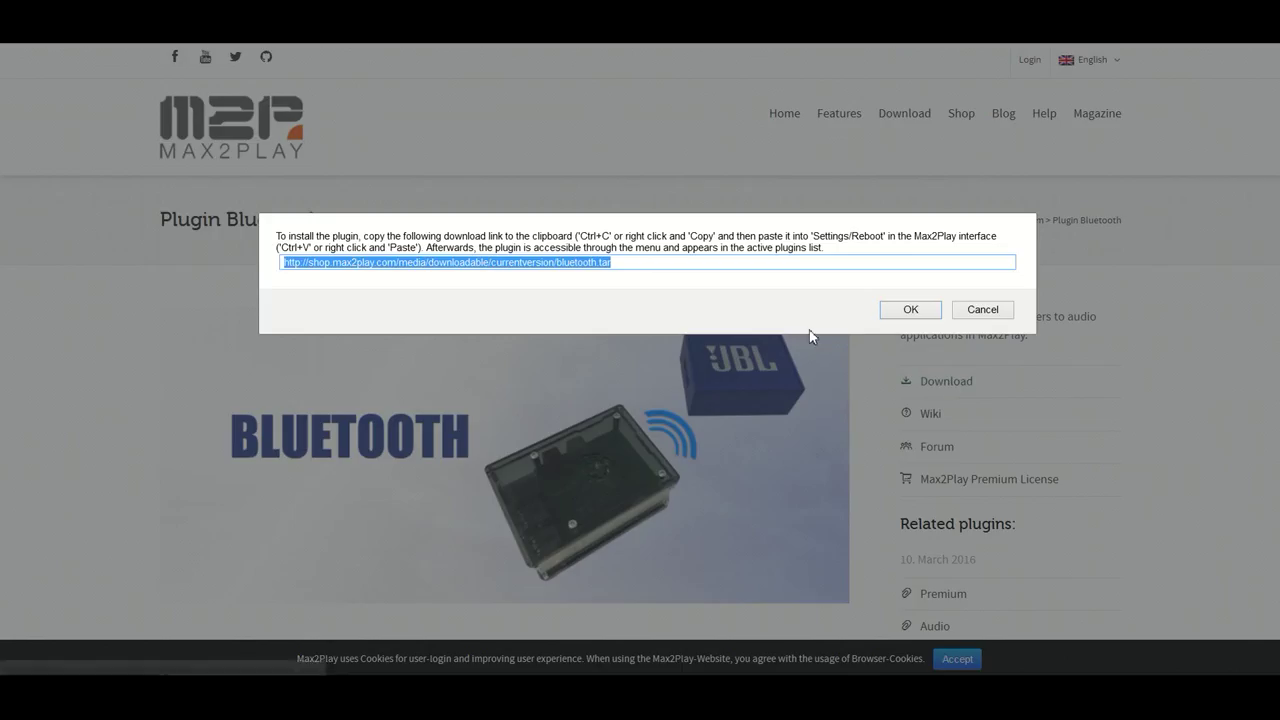
right_click(552, 262)
left_click(586, 308)
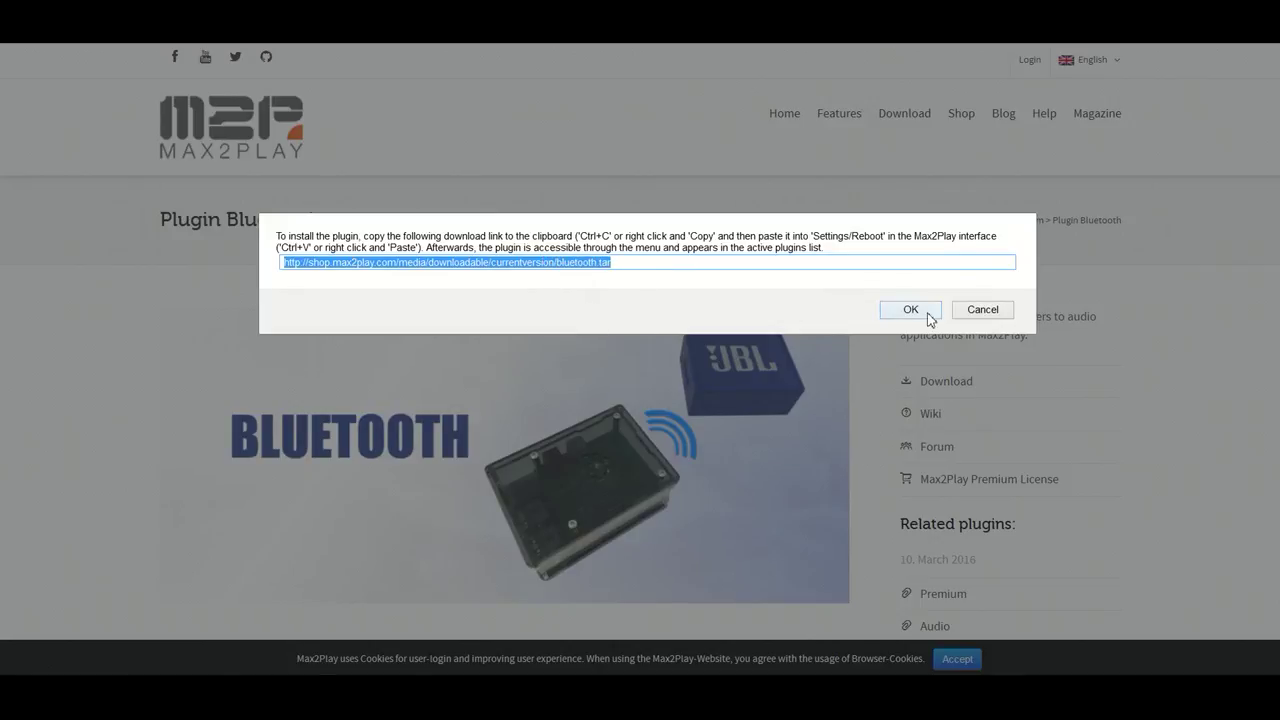
left_click(928, 314)
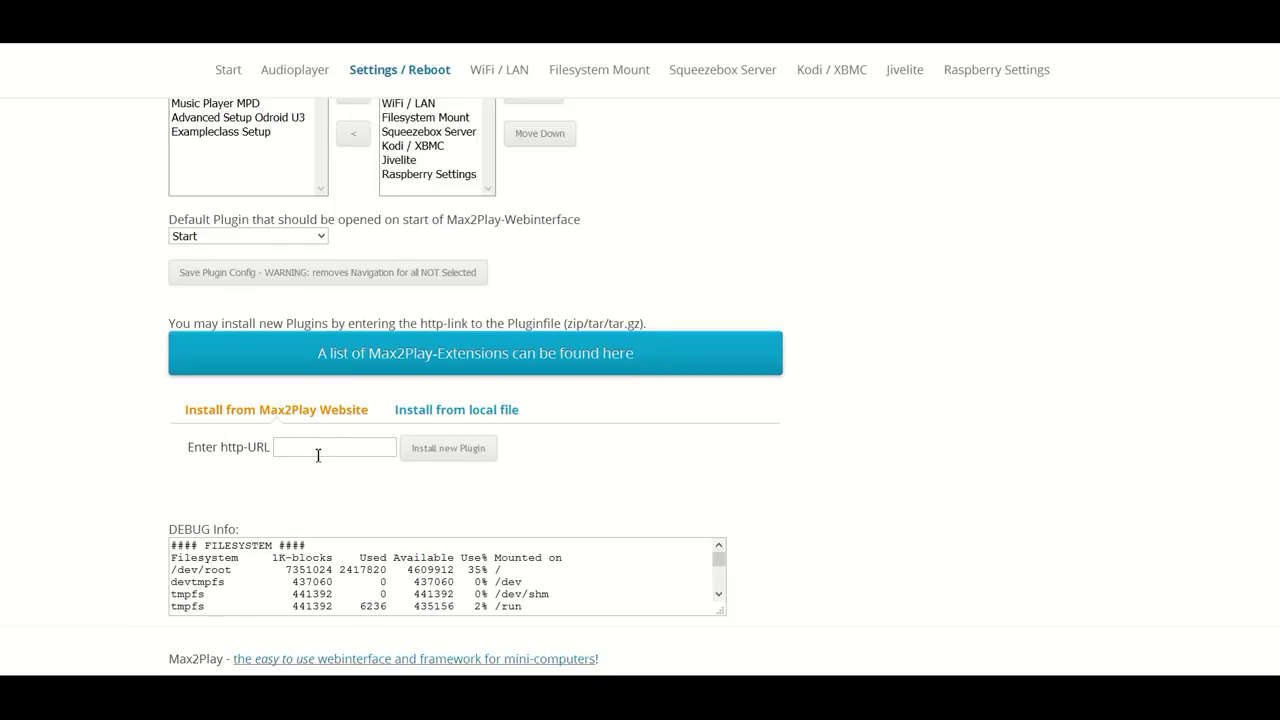
left_click(314, 449)
right_click(313, 450)
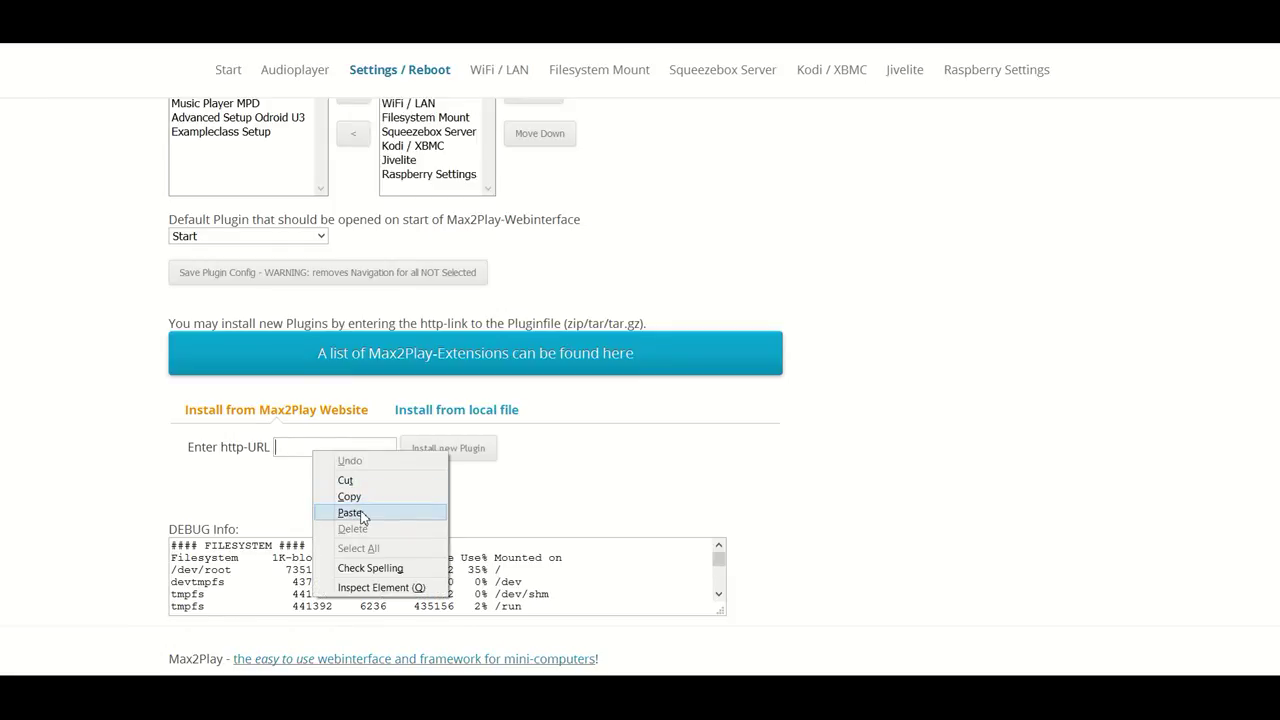
left_click(351, 512)
left_click(446, 452)
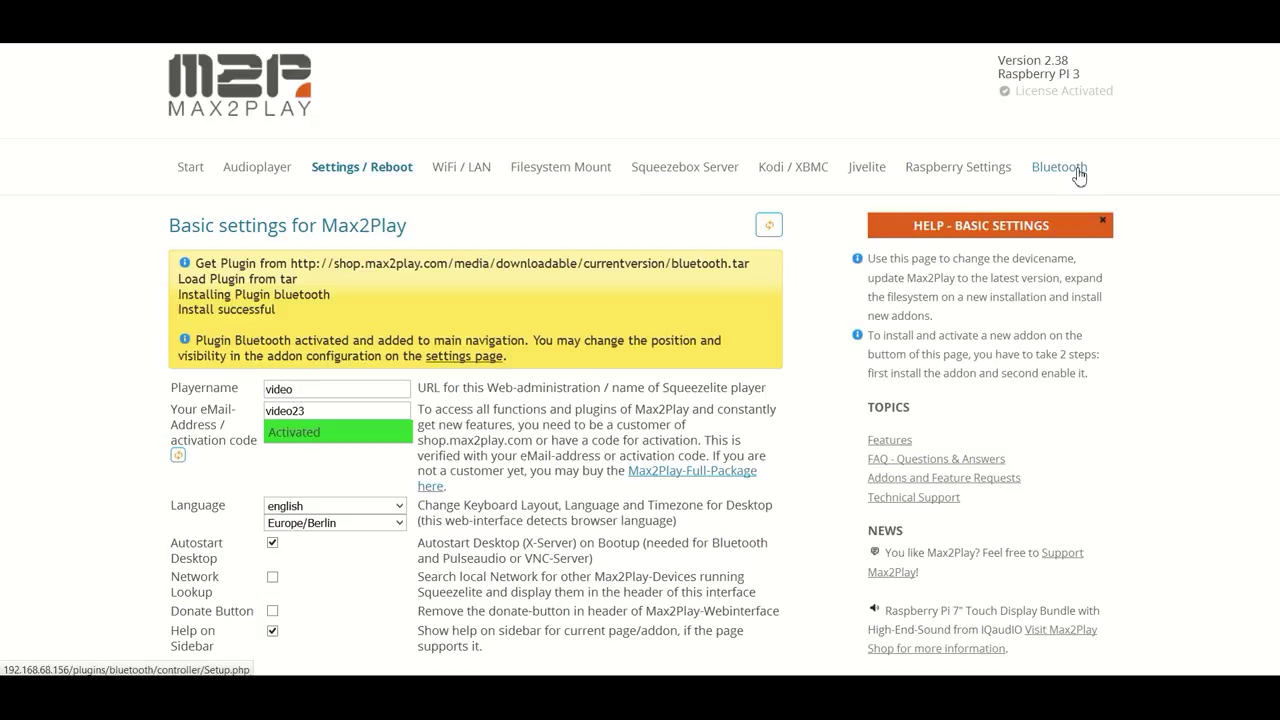
Open the Bluetooth setup page, read its instructions and install Bluetooth support on the device.
left_click(1078, 176)
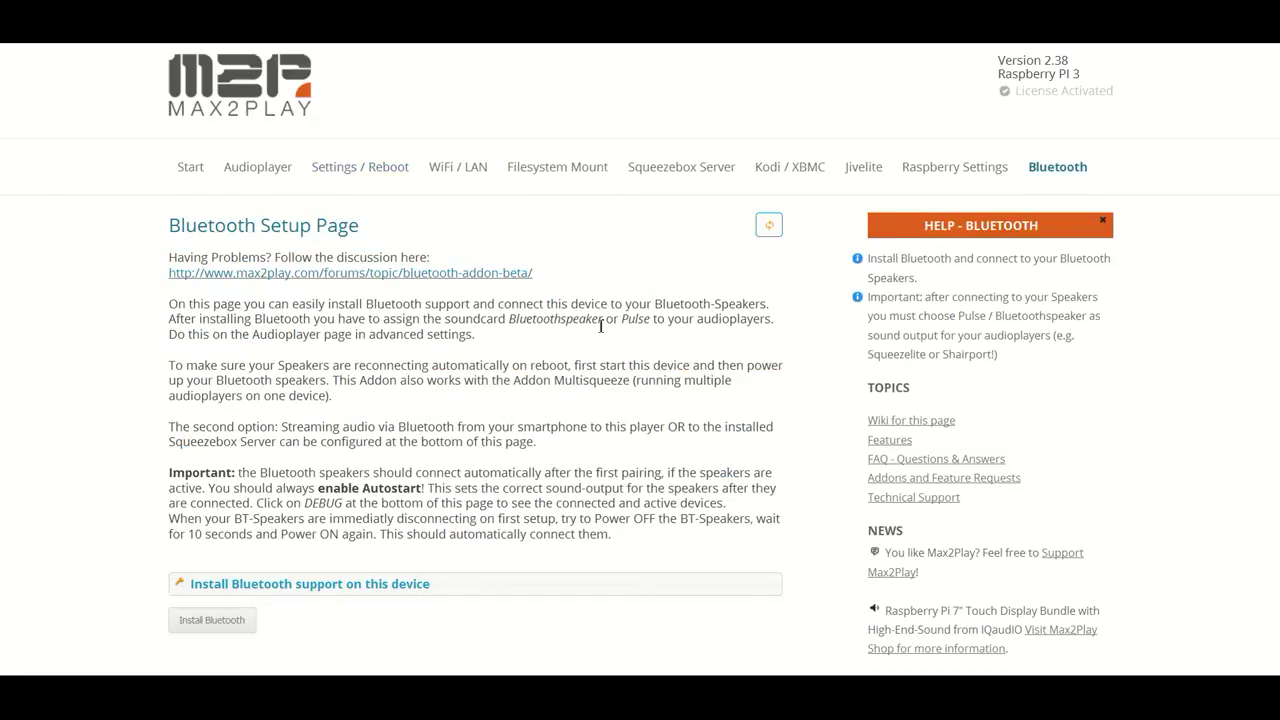
scroll(528, 323, "down", 3)
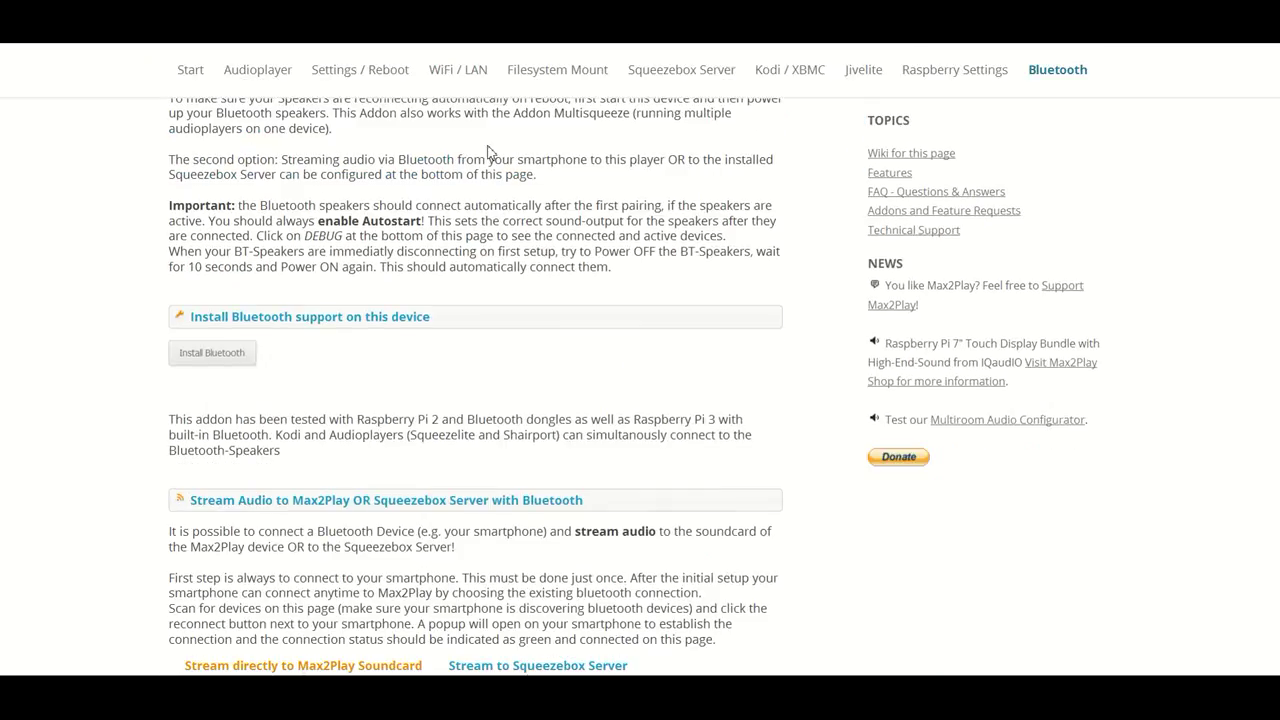
scroll(566, 420, "down", 3)
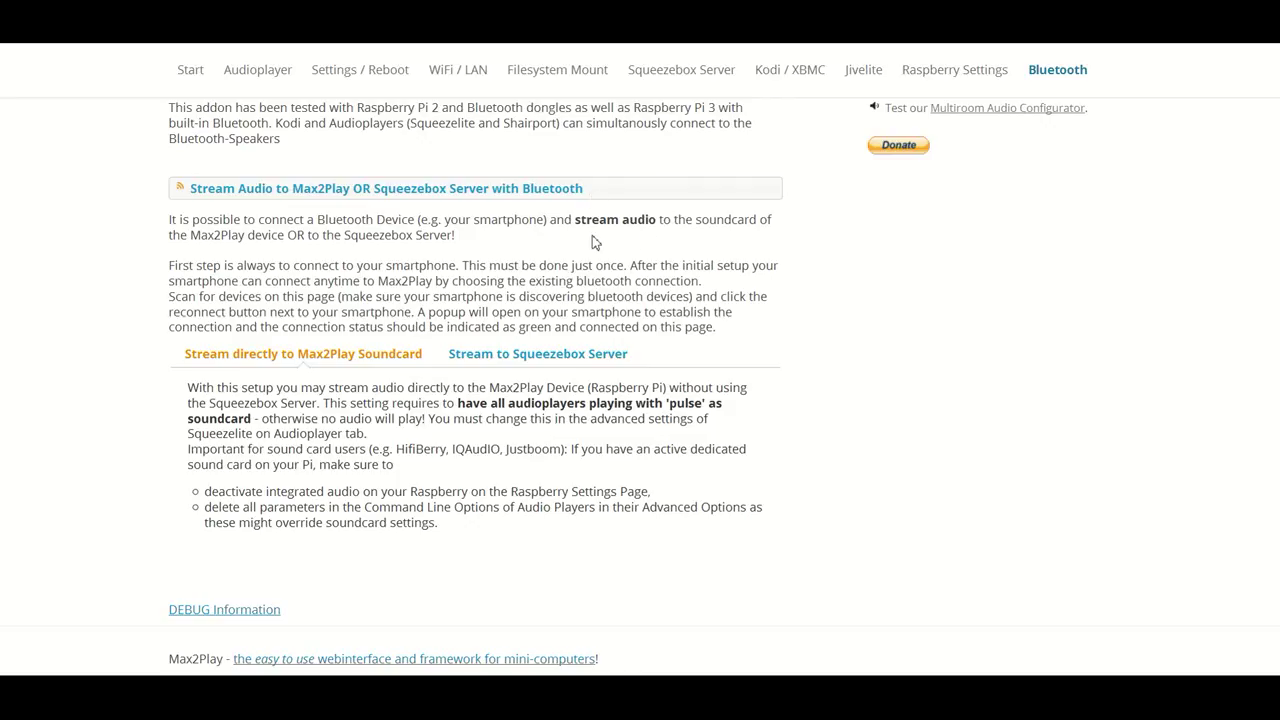
scroll(397, 269, "up", 5)
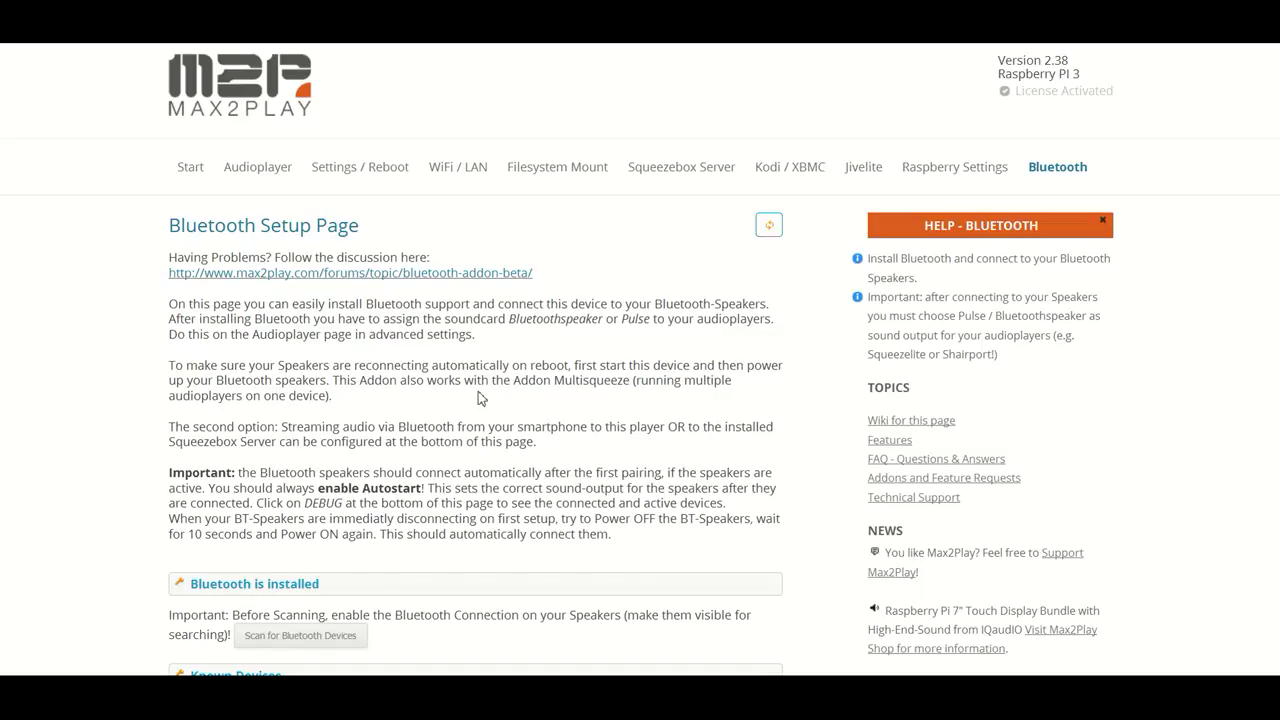
Review the known devices, the Bluetooth speaker options and the audio streaming instructions on the Bluetooth setup page.
scroll(662, 358, "down", 2)
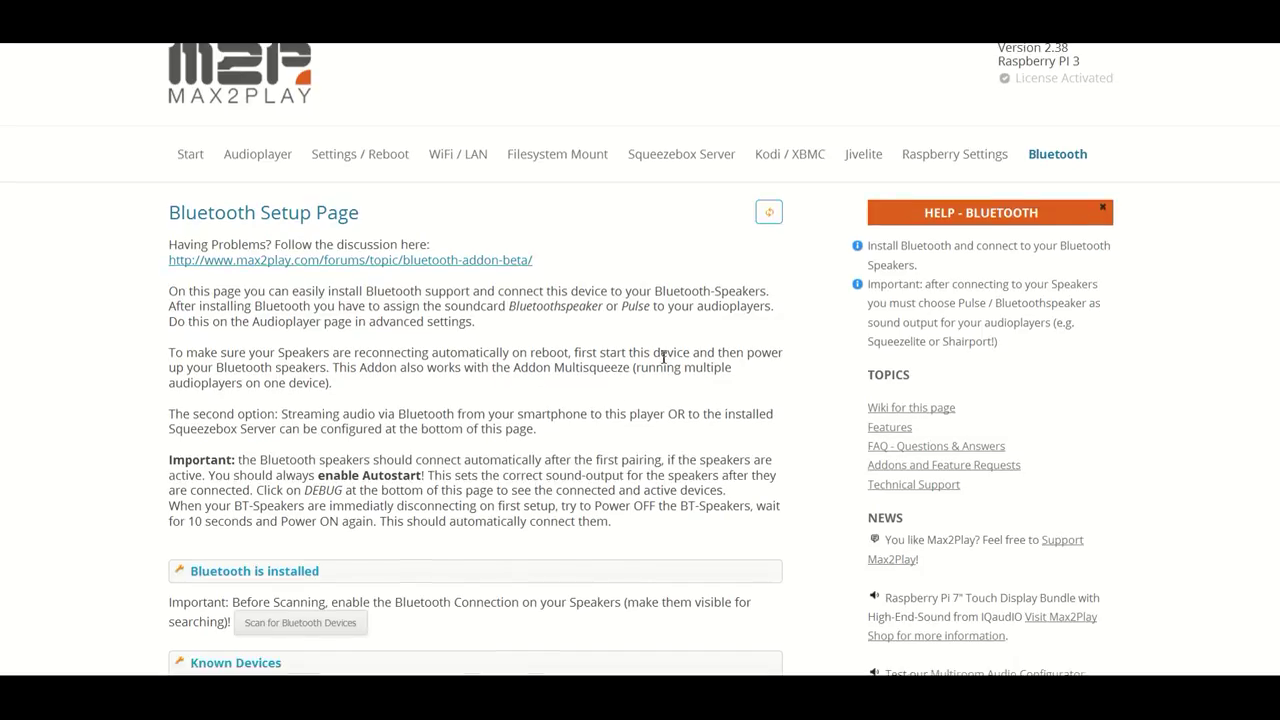
scroll(660, 362, "down", 2)
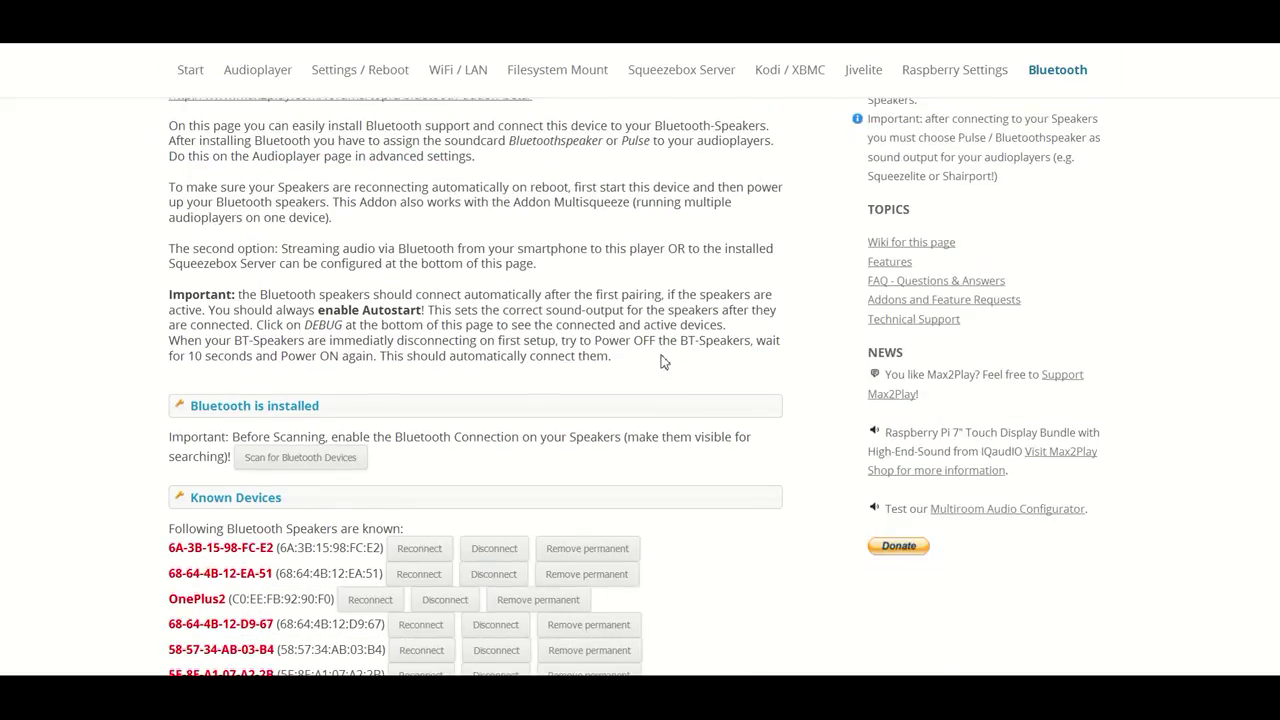
scroll(660, 362, "down", 2)
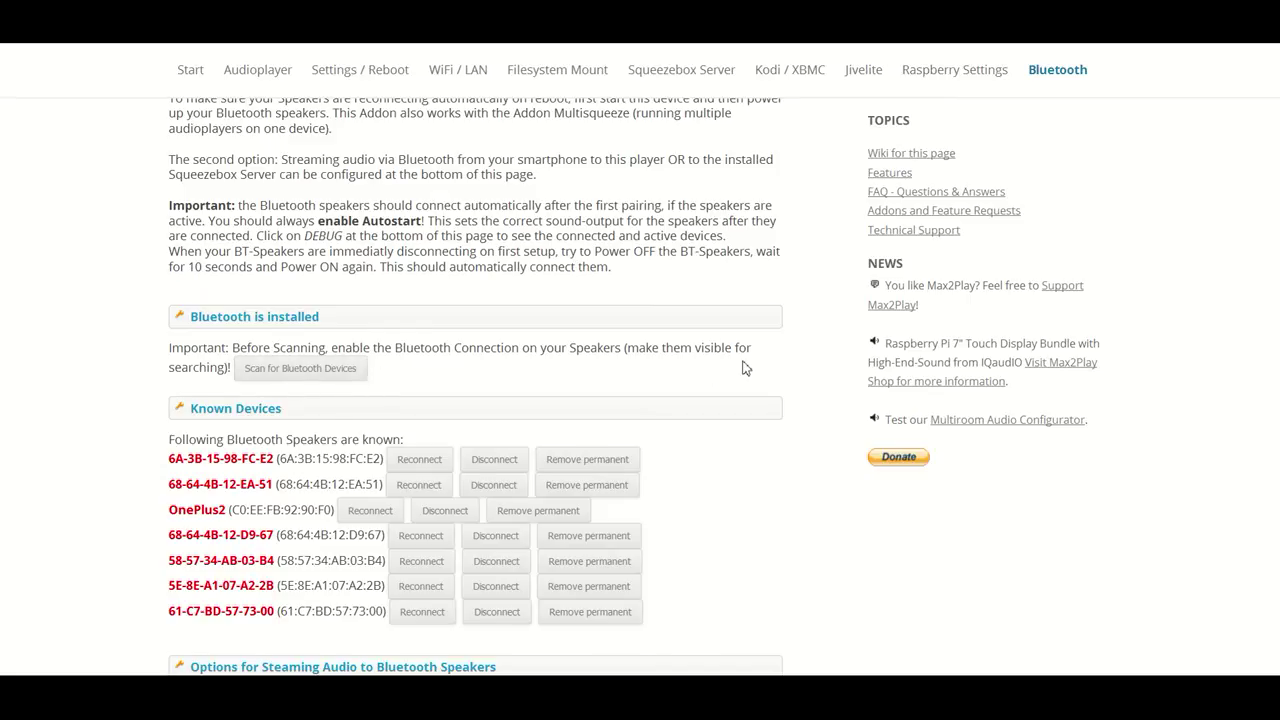
scroll(743, 368, "down", 5)
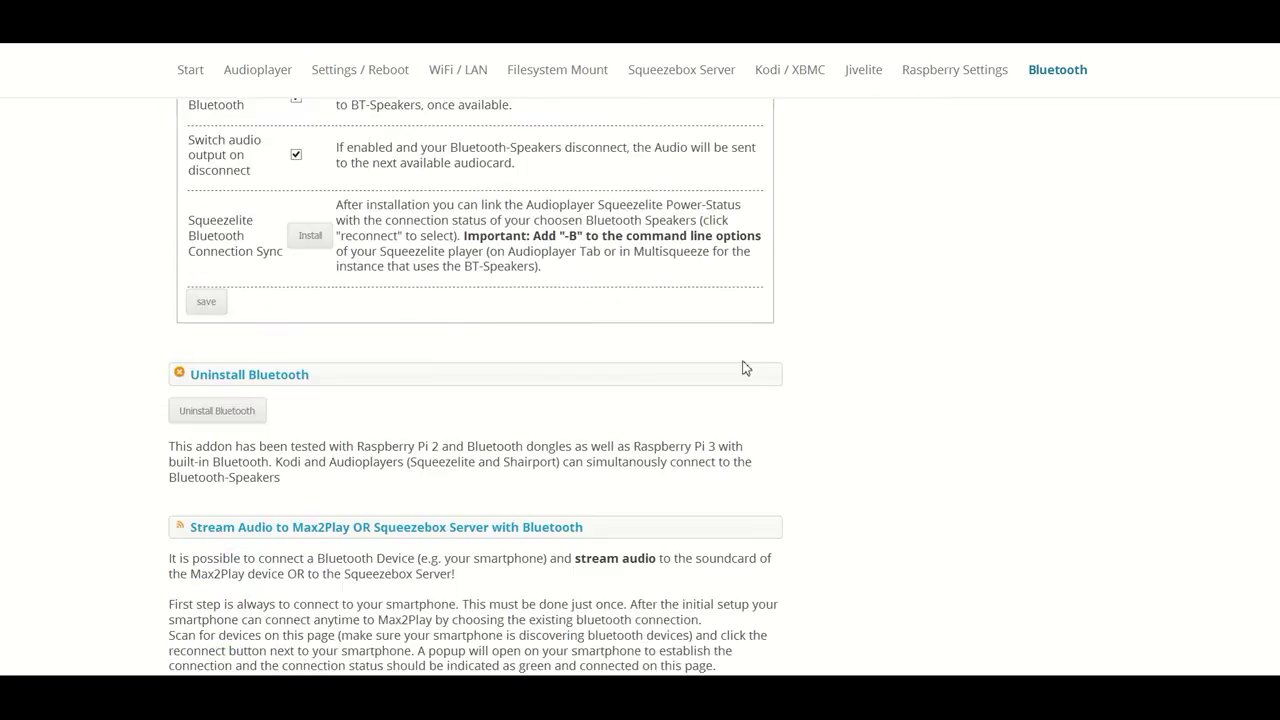
scroll(743, 368, "down", 3)
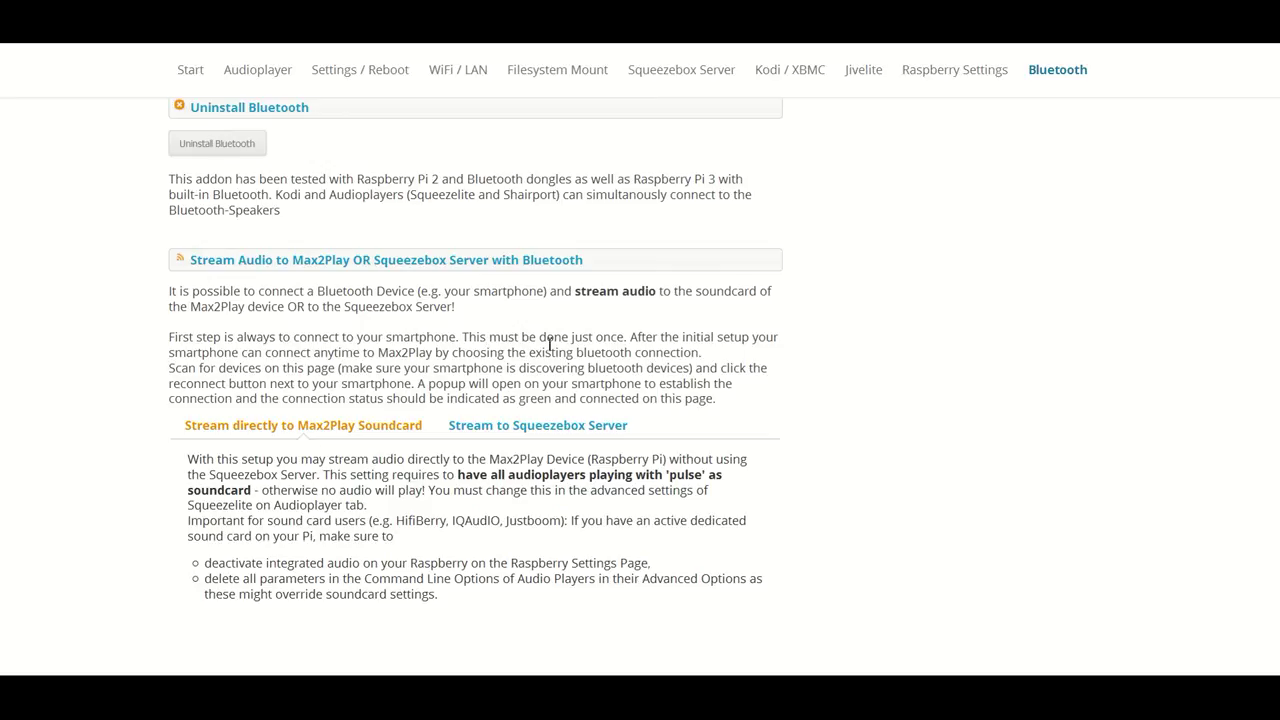
scroll(517, 338, "up", 5)
scroll(517, 338, "up", 3)
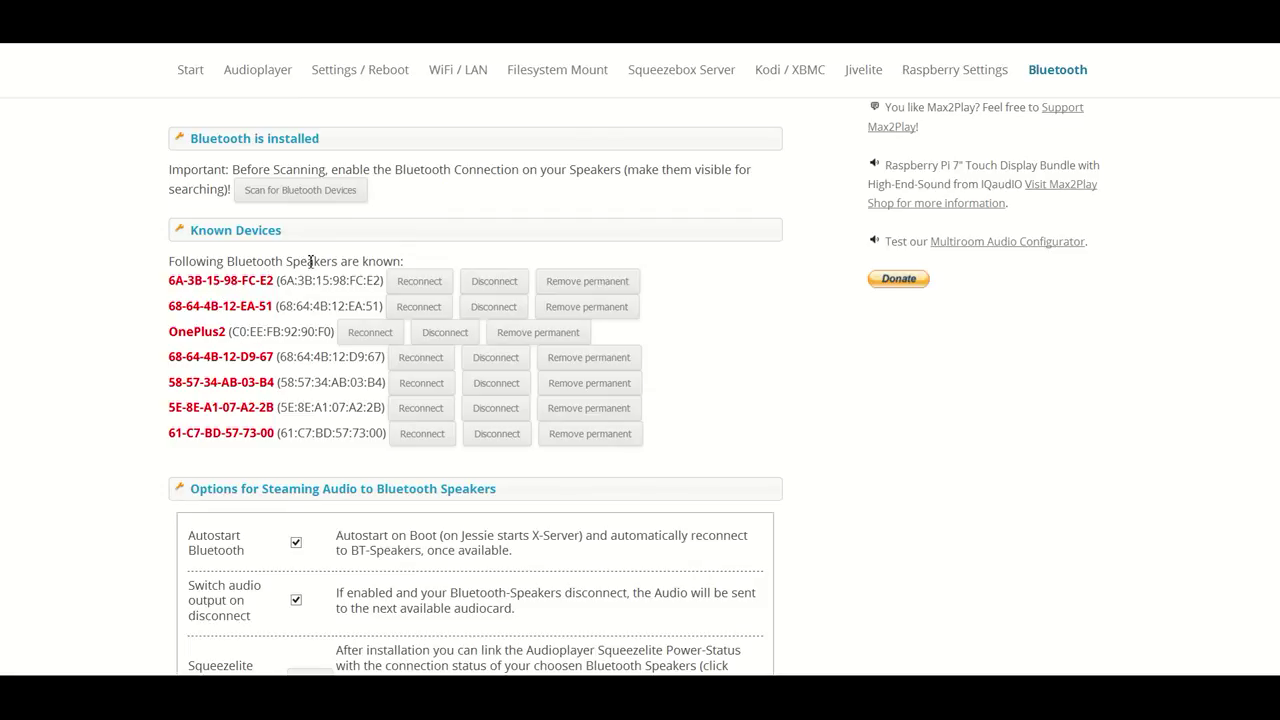
Scan for Bluetooth devices and check the Known Devices list for the OnePlus2 smartphone.
left_click_drag(284, 263, 358, 266)
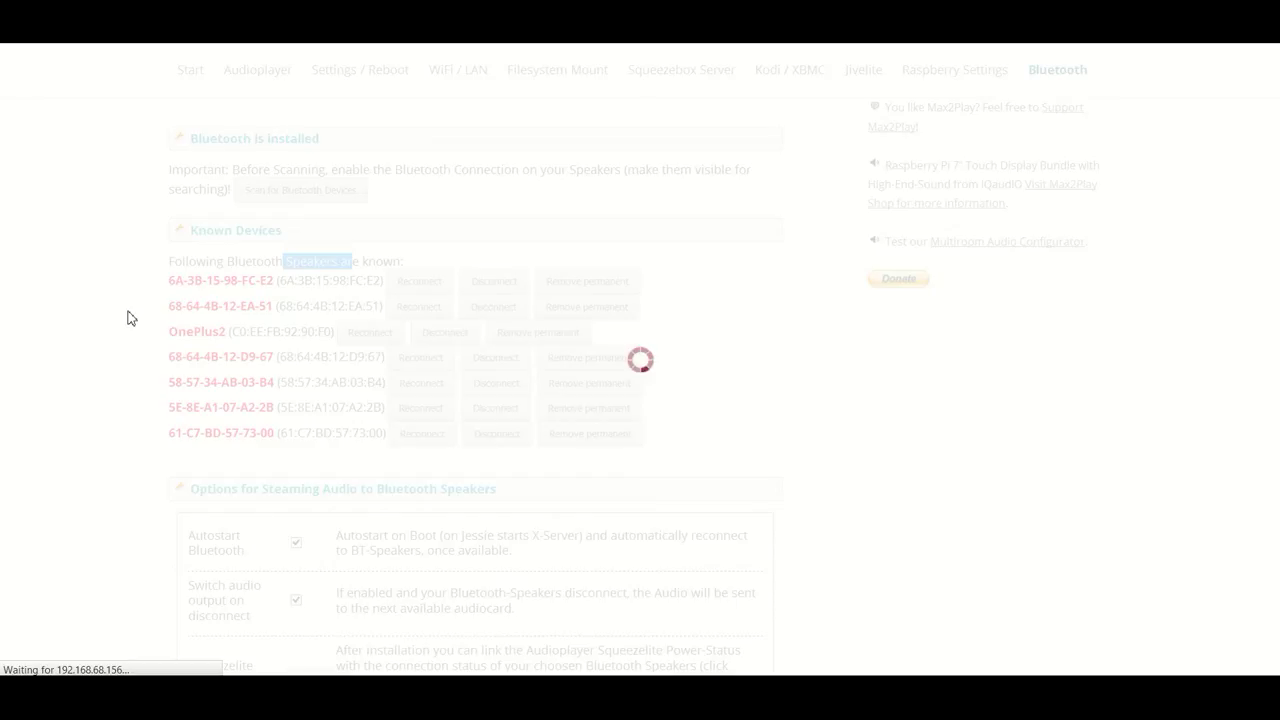
scroll(128, 318, "up", 5)
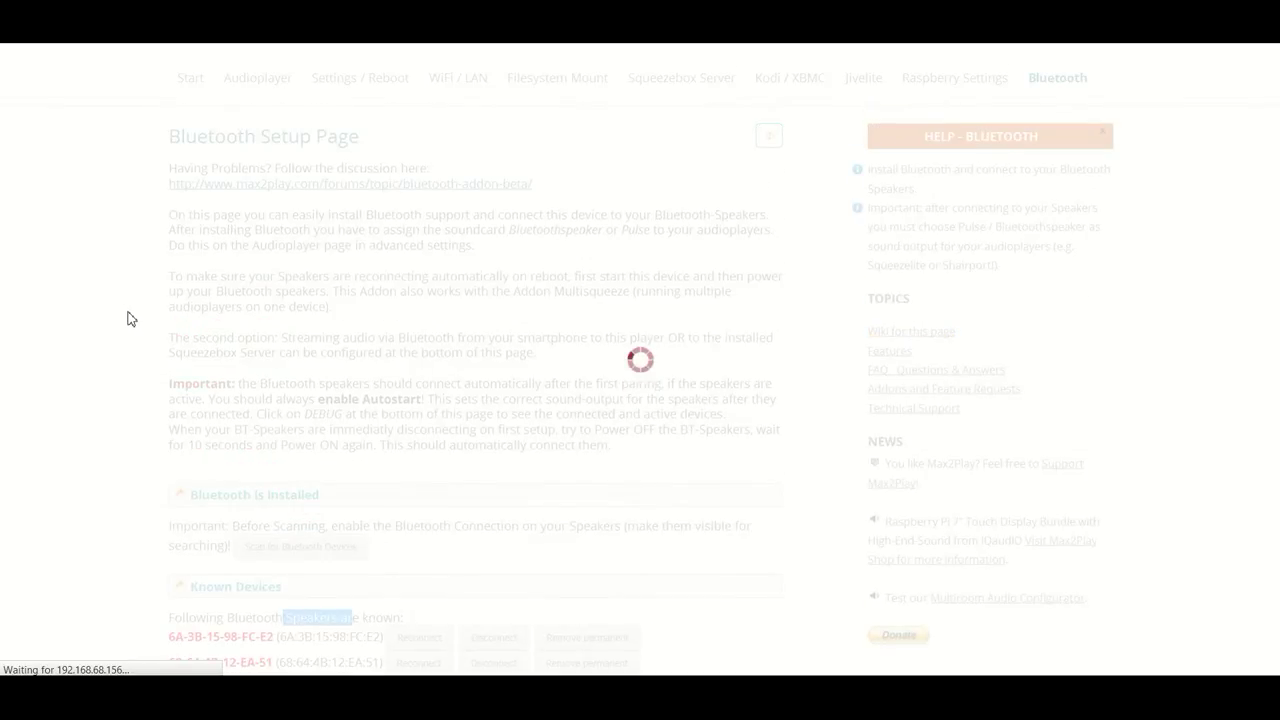
scroll(128, 318, "up", 1)
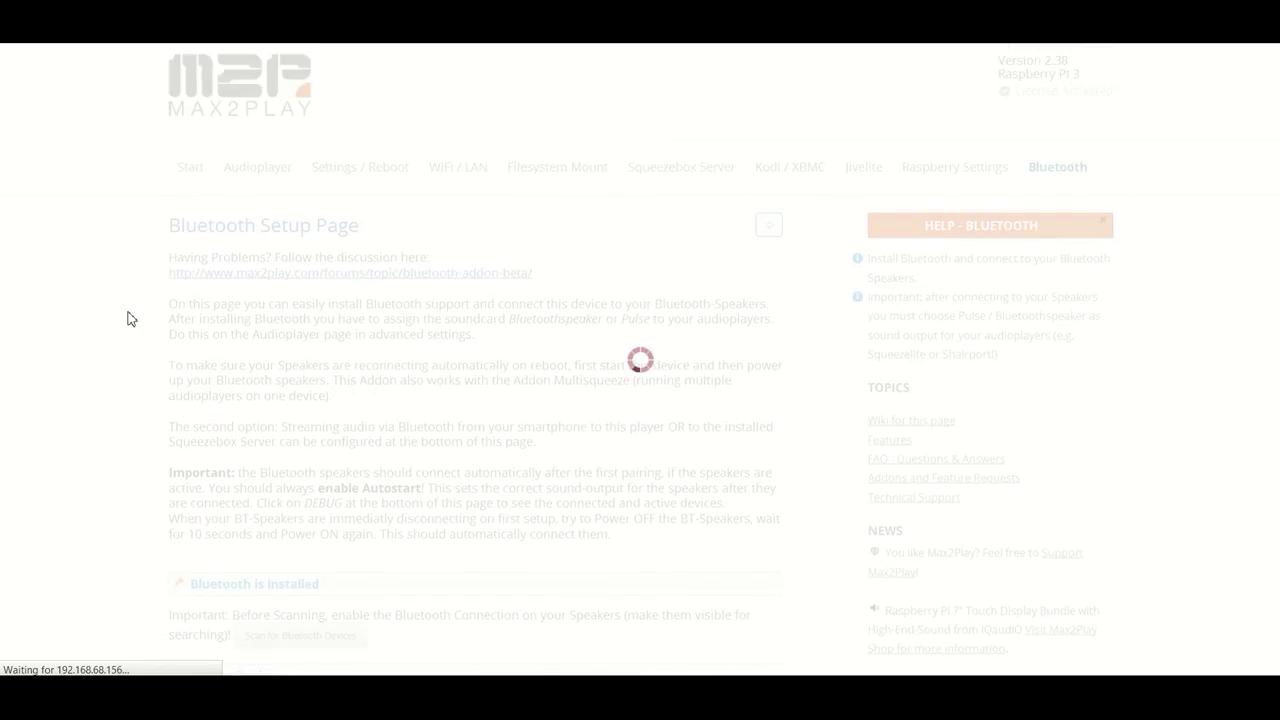
scroll(128, 318, "down", 4)
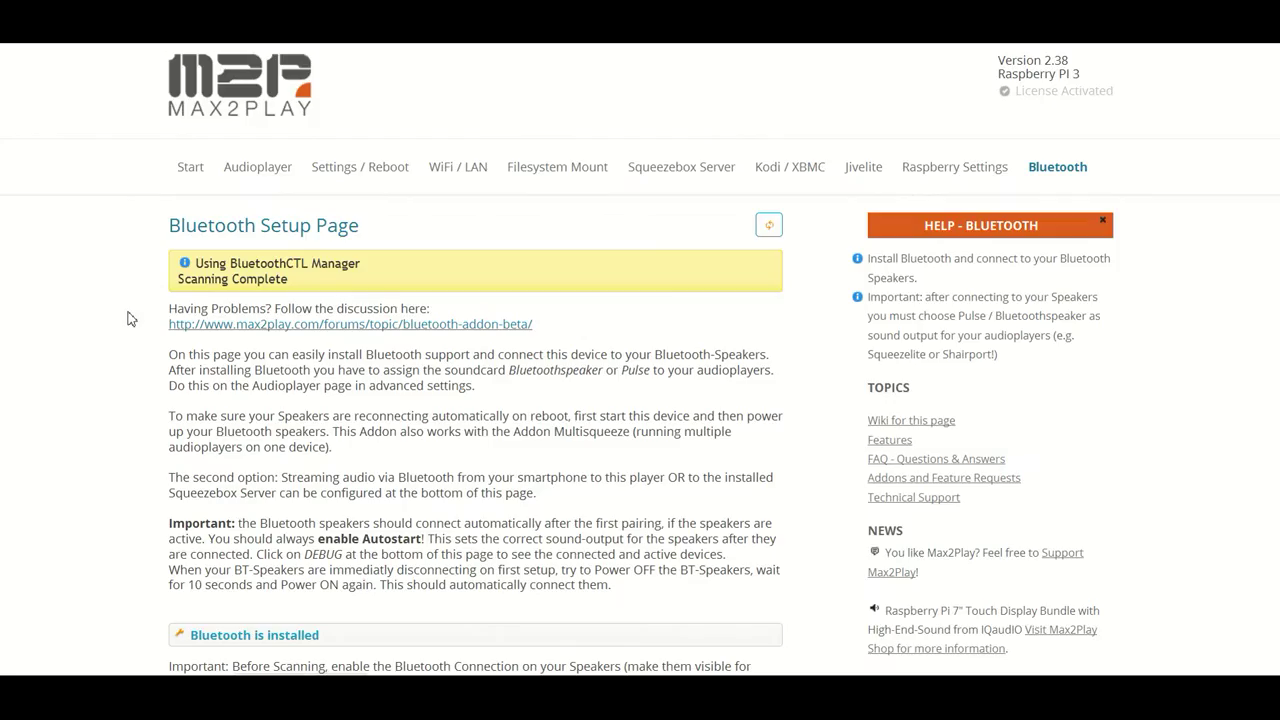
scroll(128, 318, "down", 5)
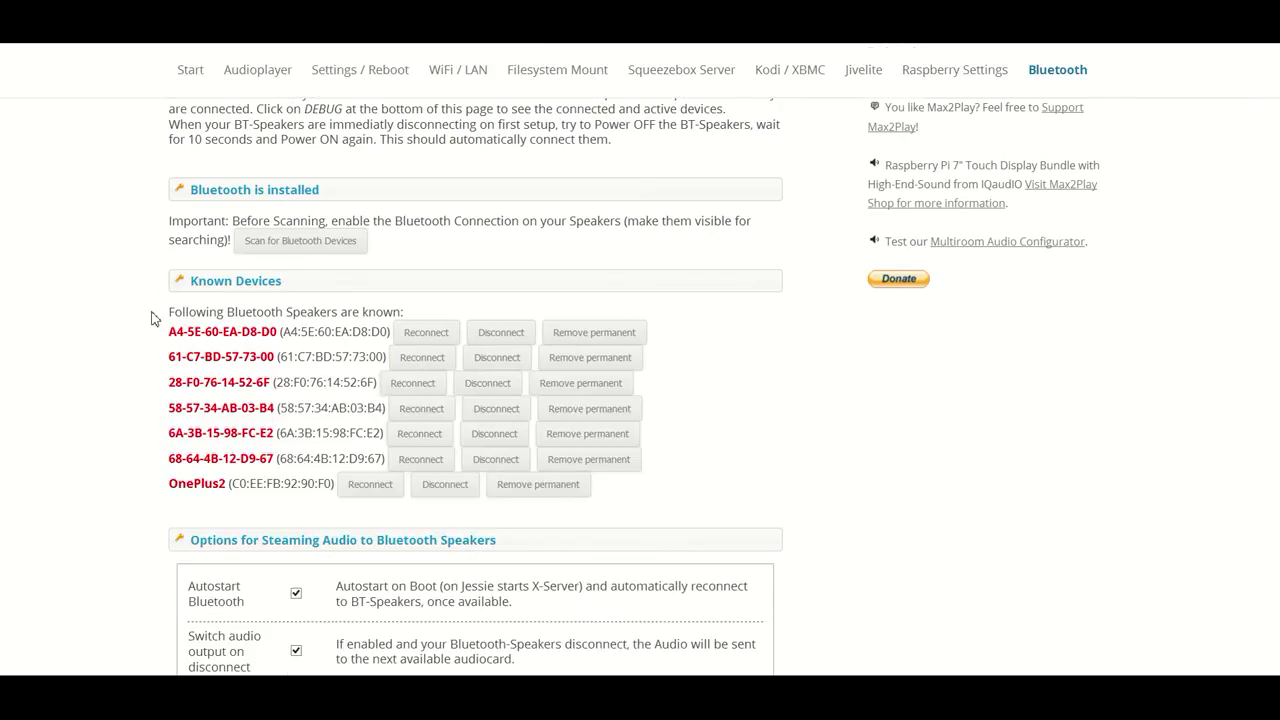
Reconnect the OnePlus2 smartphone and check its connection status in the Known Devices list.
scroll(154, 320, "down", 1)
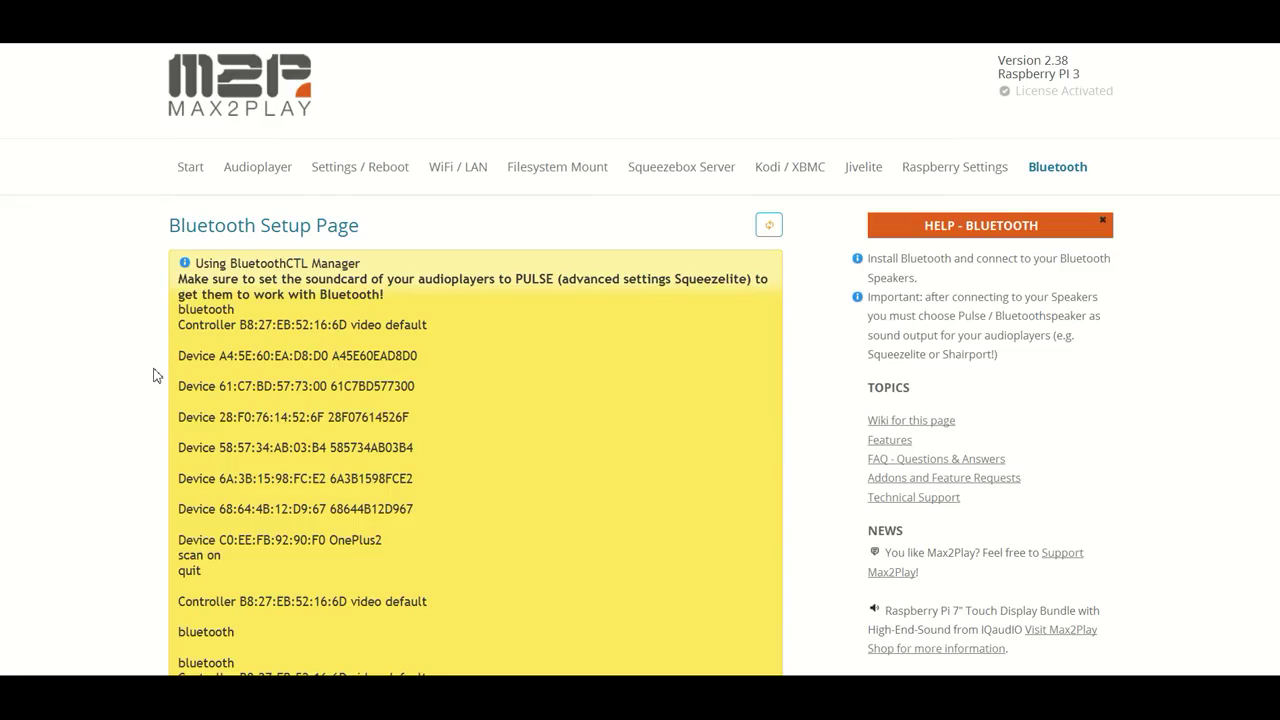
scroll(382, 285, "down", 1)
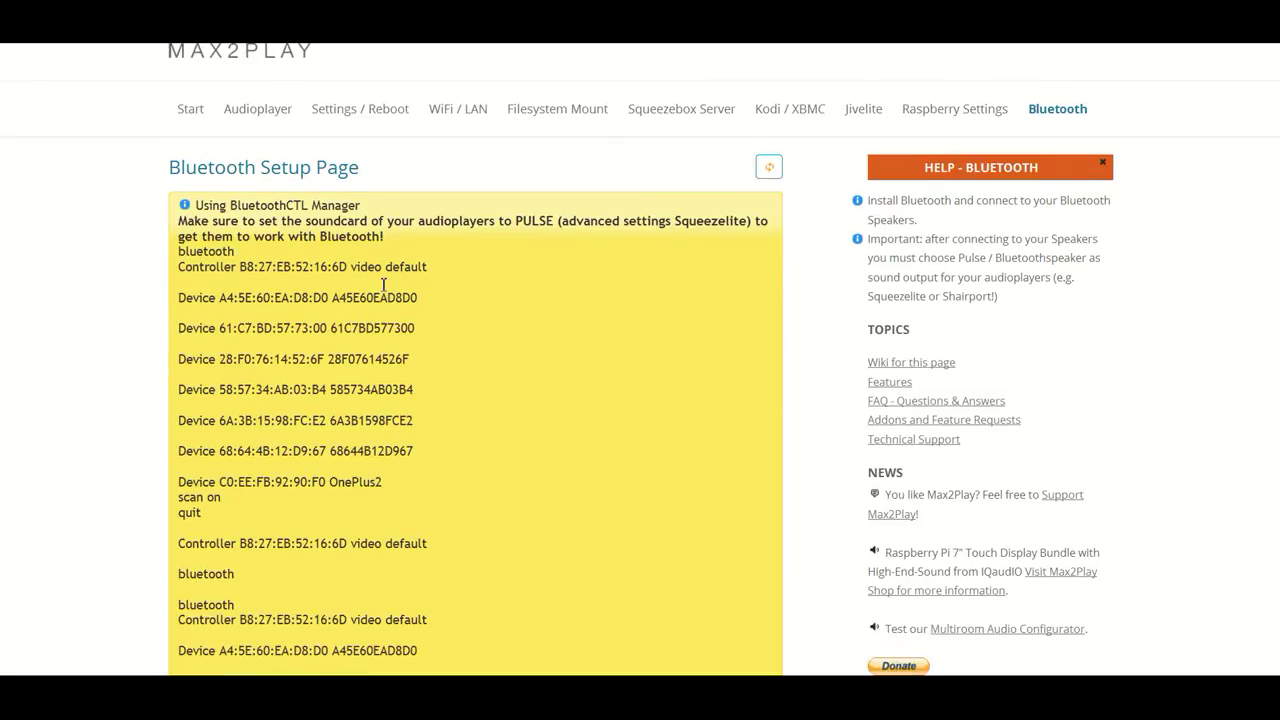
scroll(383, 285, "down", 10)
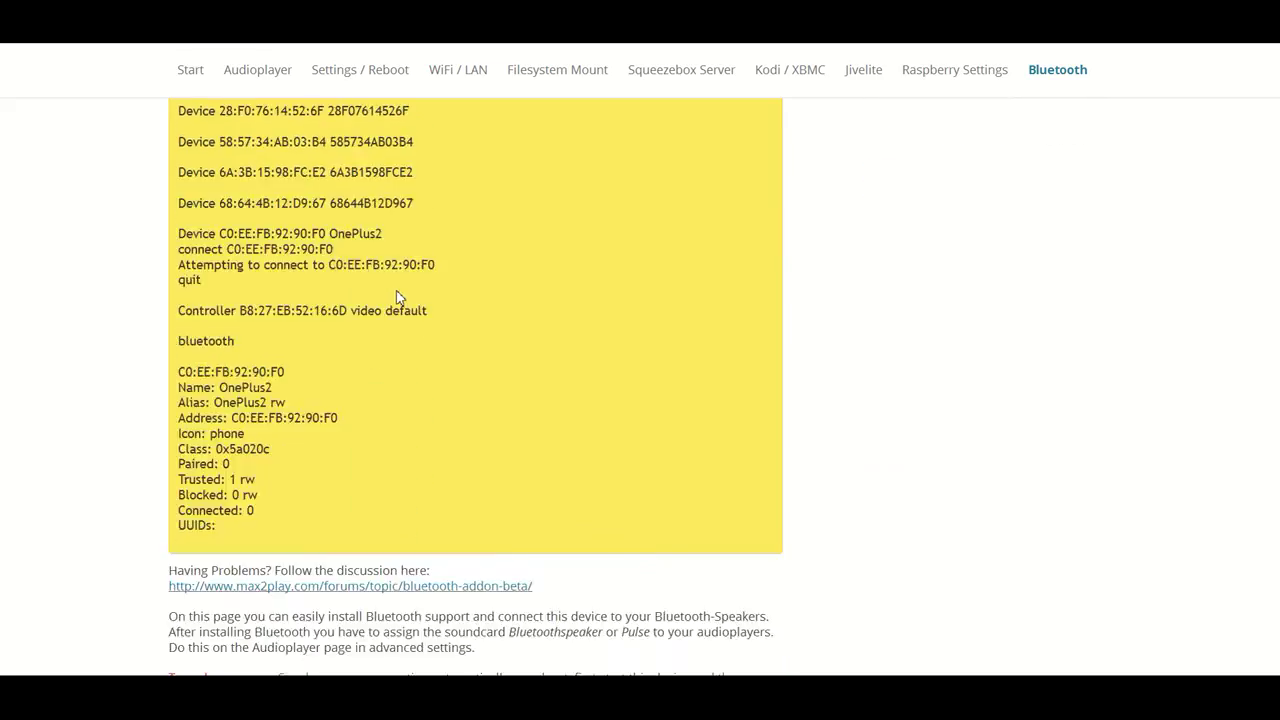
scroll(397, 297, "down", 10)
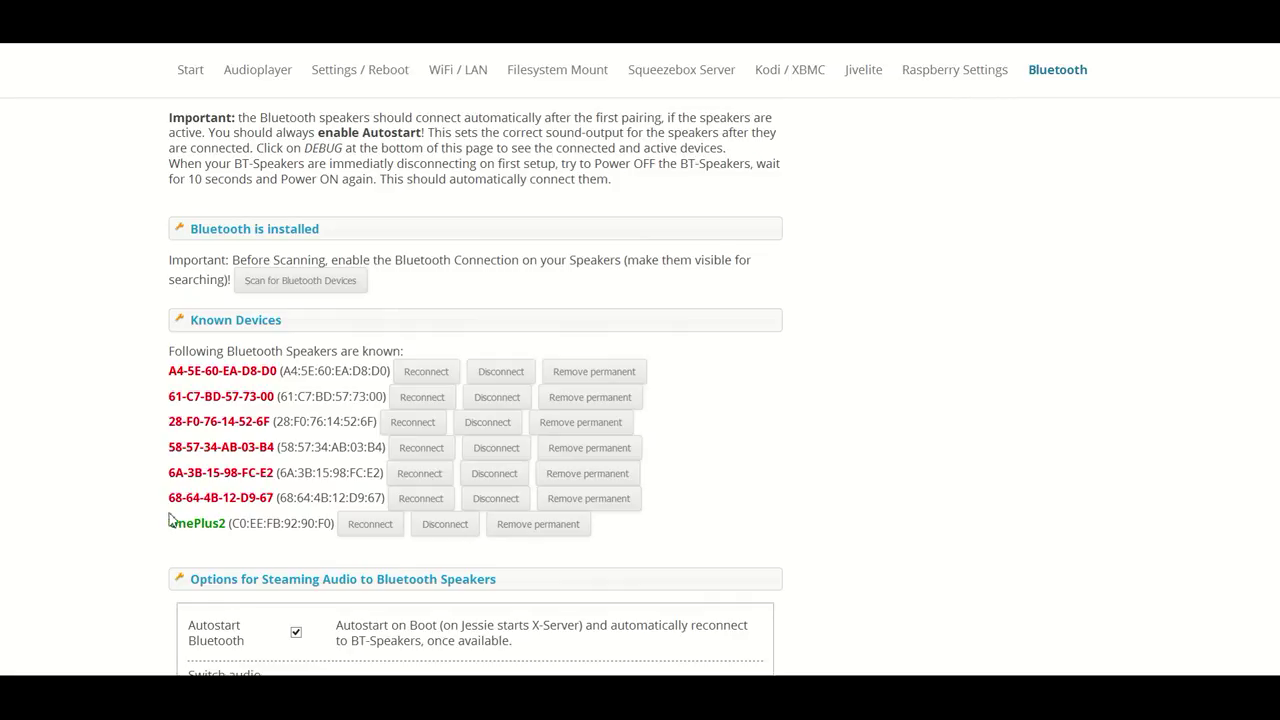
left_click_drag(171, 522, 243, 538)
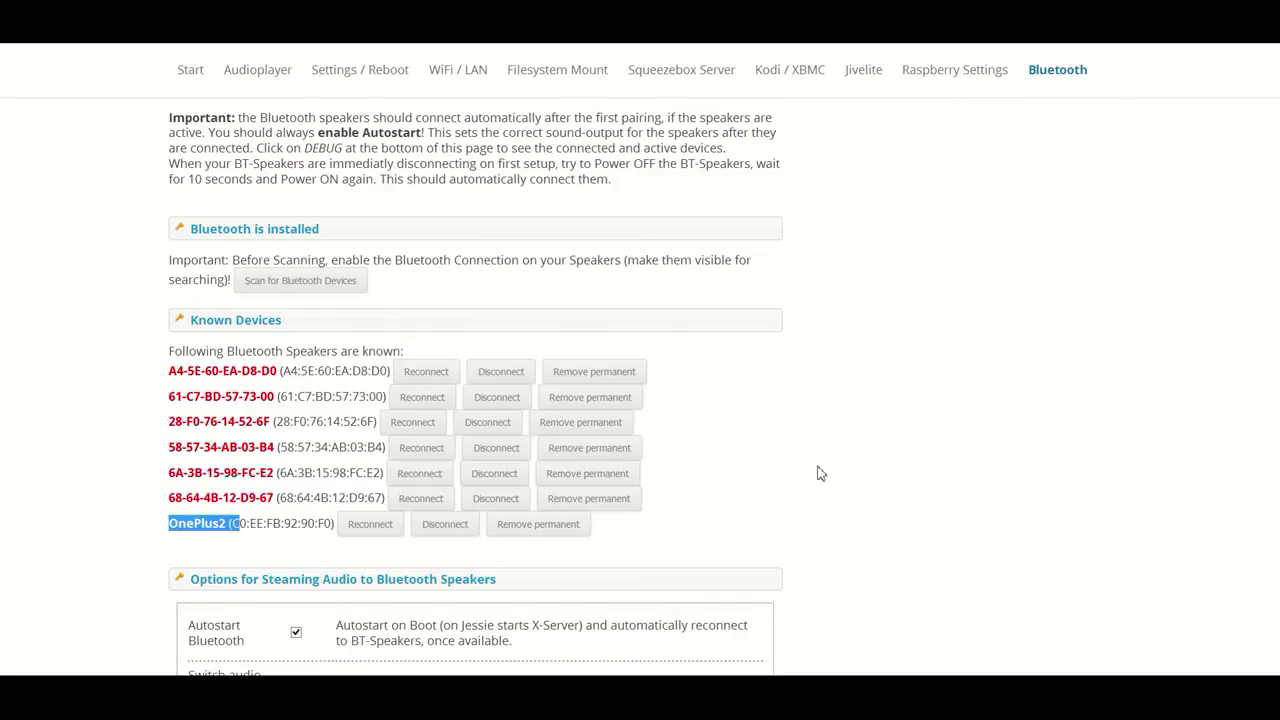
Examine the speaker streaming options and the requirements for streaming directly to the Max2Play soundcard.
scroll(891, 466, "down", 2)
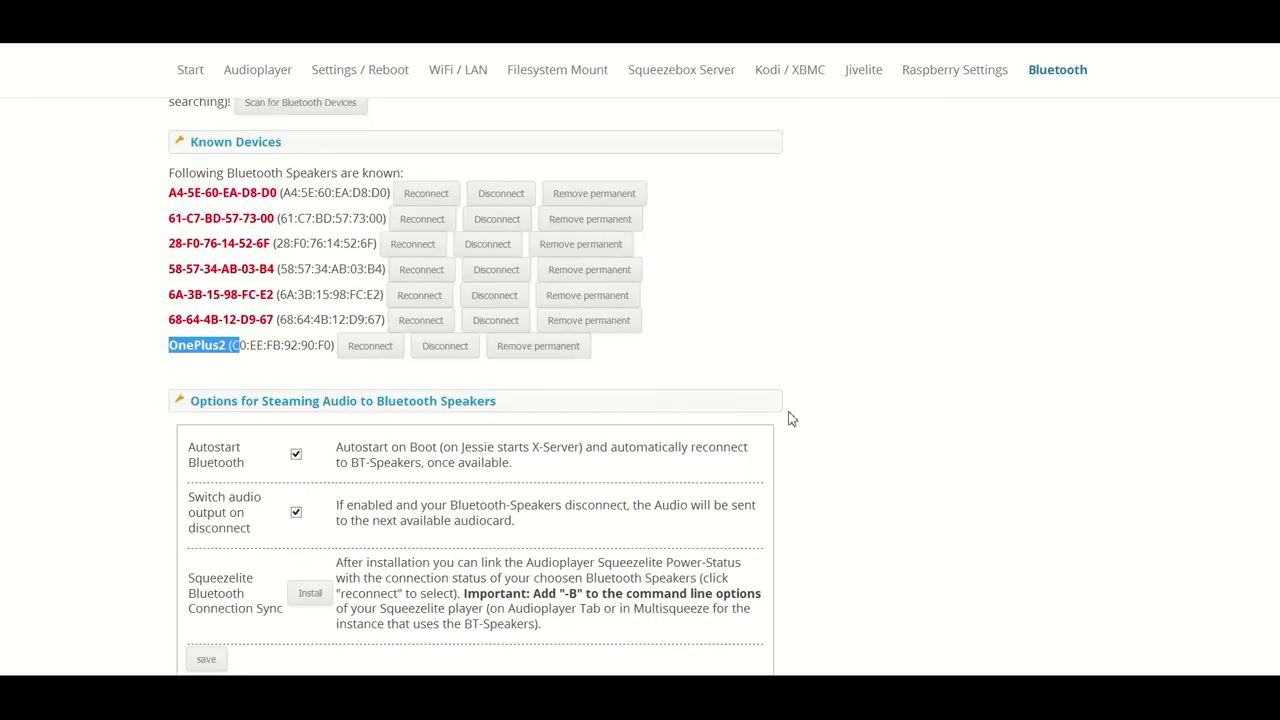
scroll(916, 412, "down", 2)
scroll(916, 408, "down", 6)
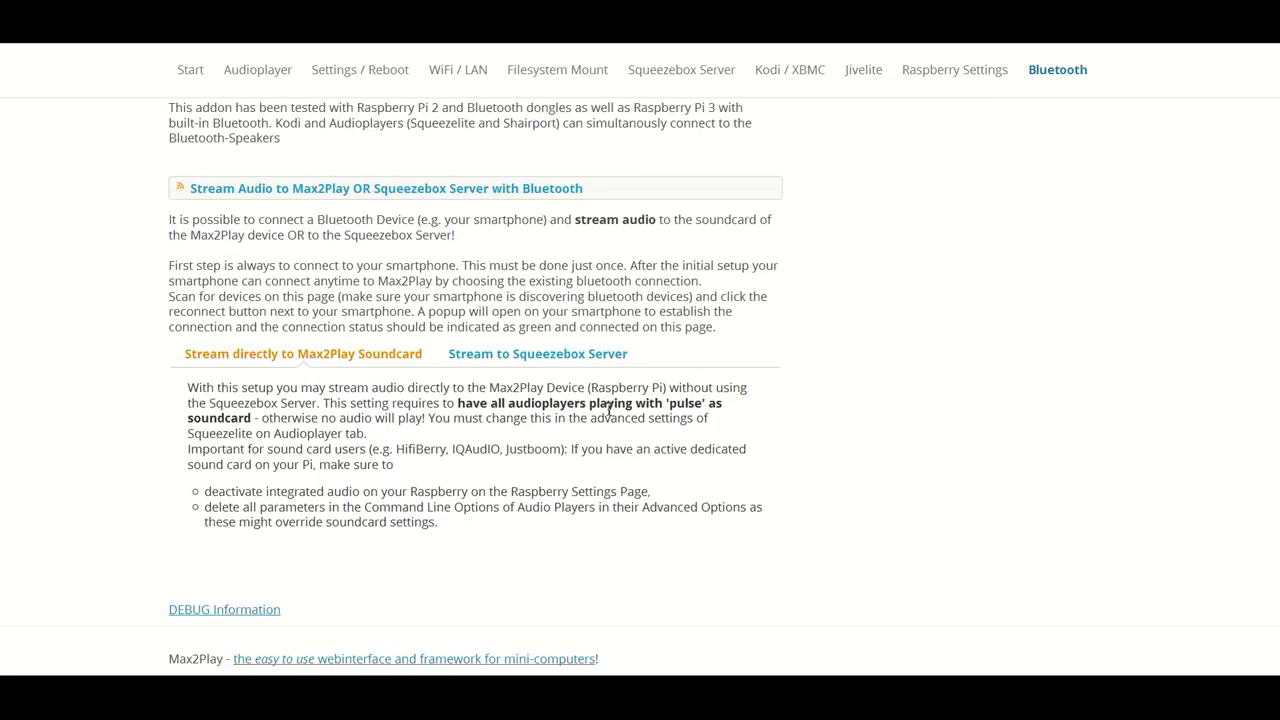
Set the Squeezelite soundcard to pulse - PulseAudio Sound Server in the audio player's advanced options.
left_click_drag(635, 403, 718, 405)
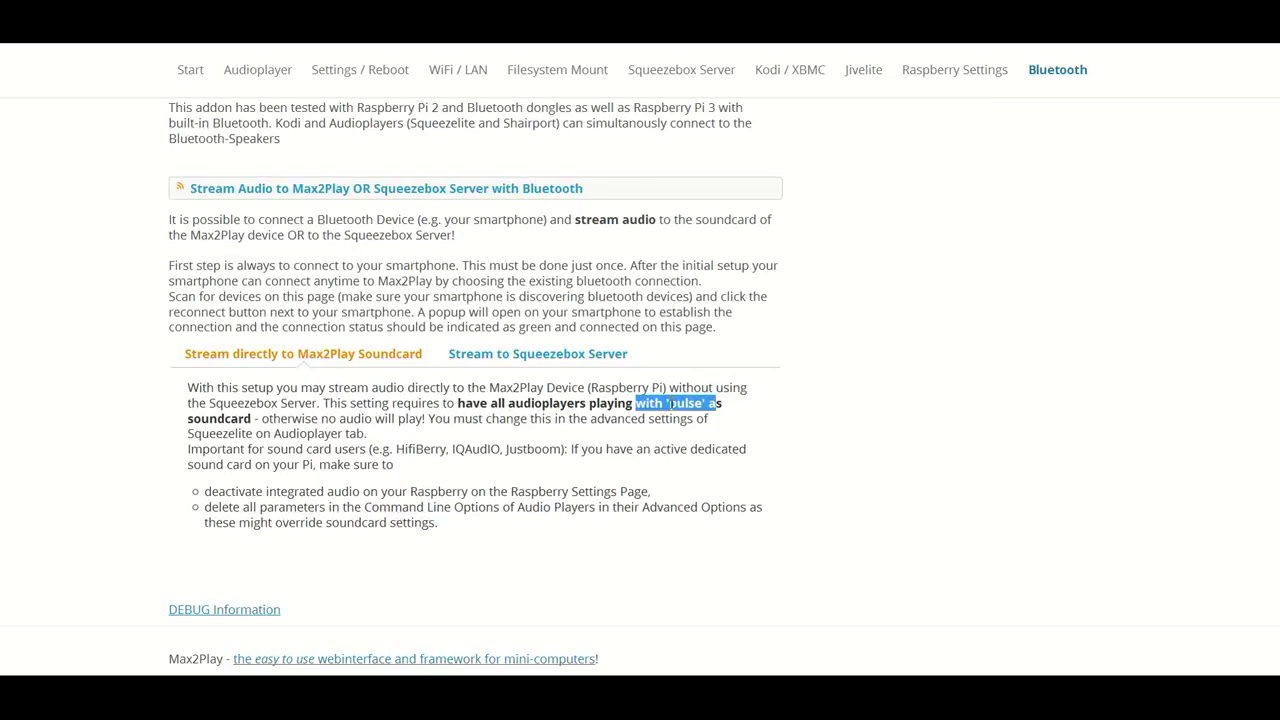
scroll(251, 355, "up", 20)
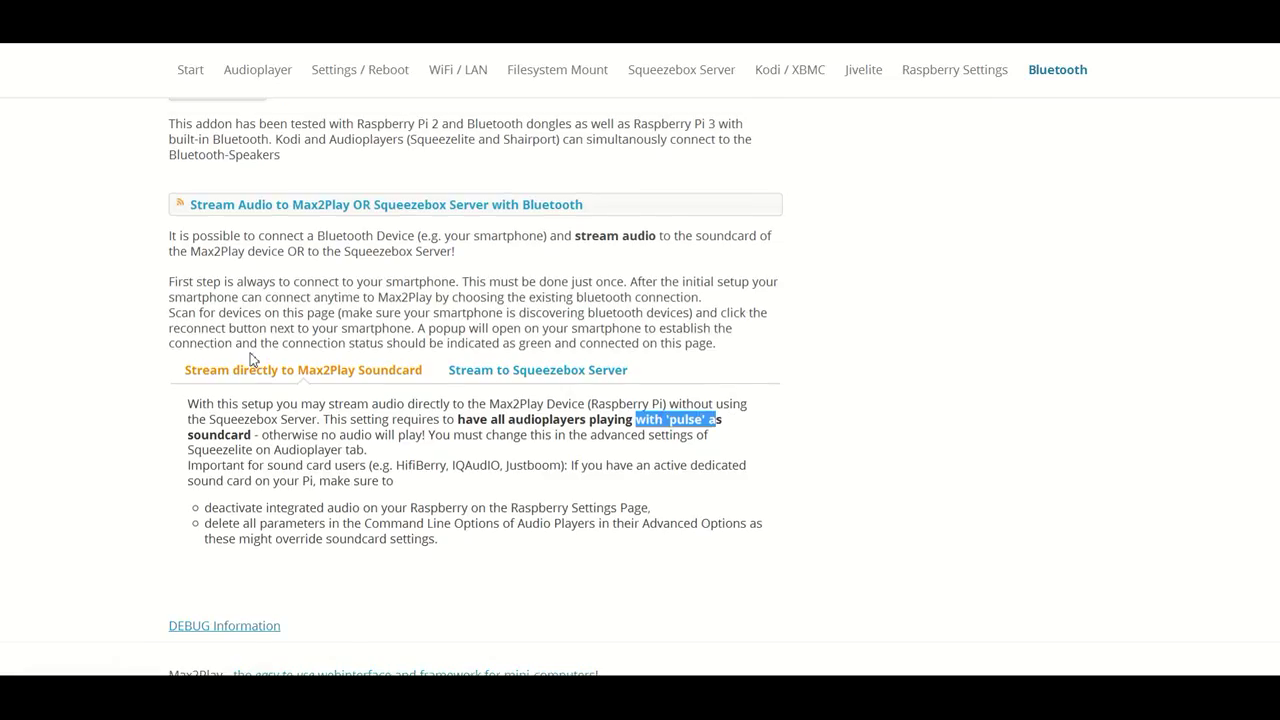
scroll(164, 299, "up", 10)
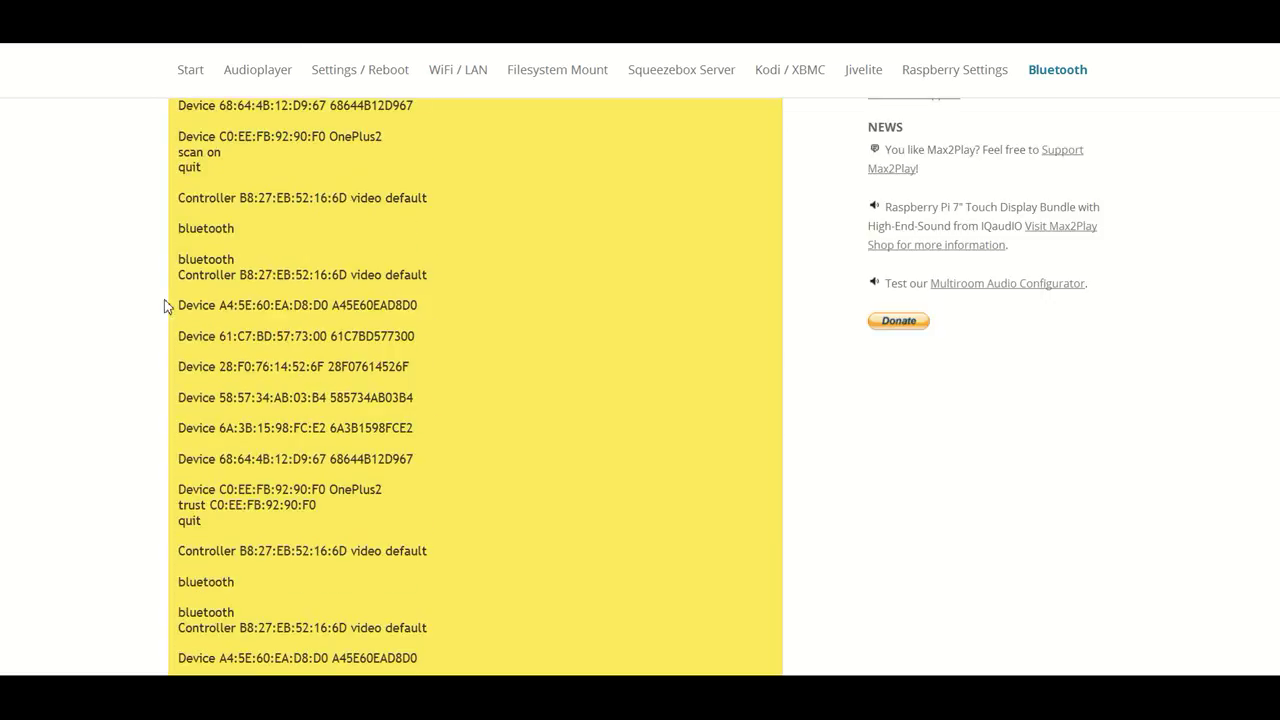
left_click(258, 168)
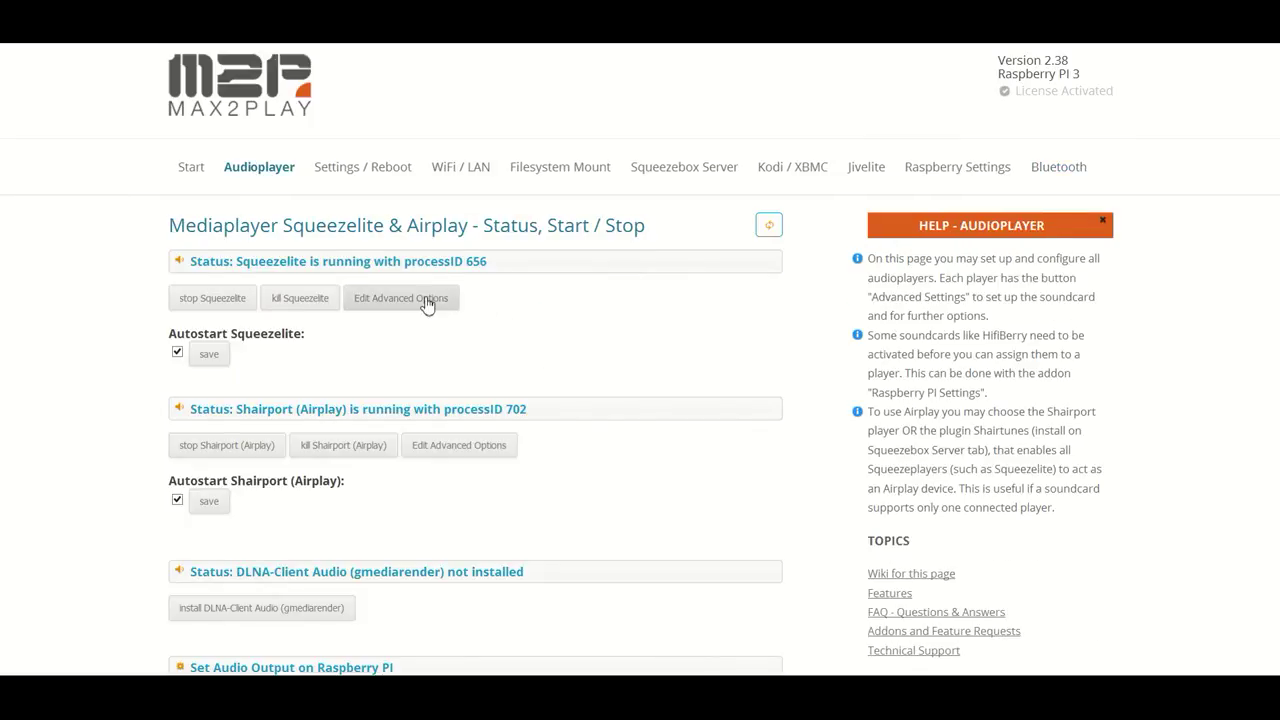
left_click(424, 302)
left_click(345, 342)
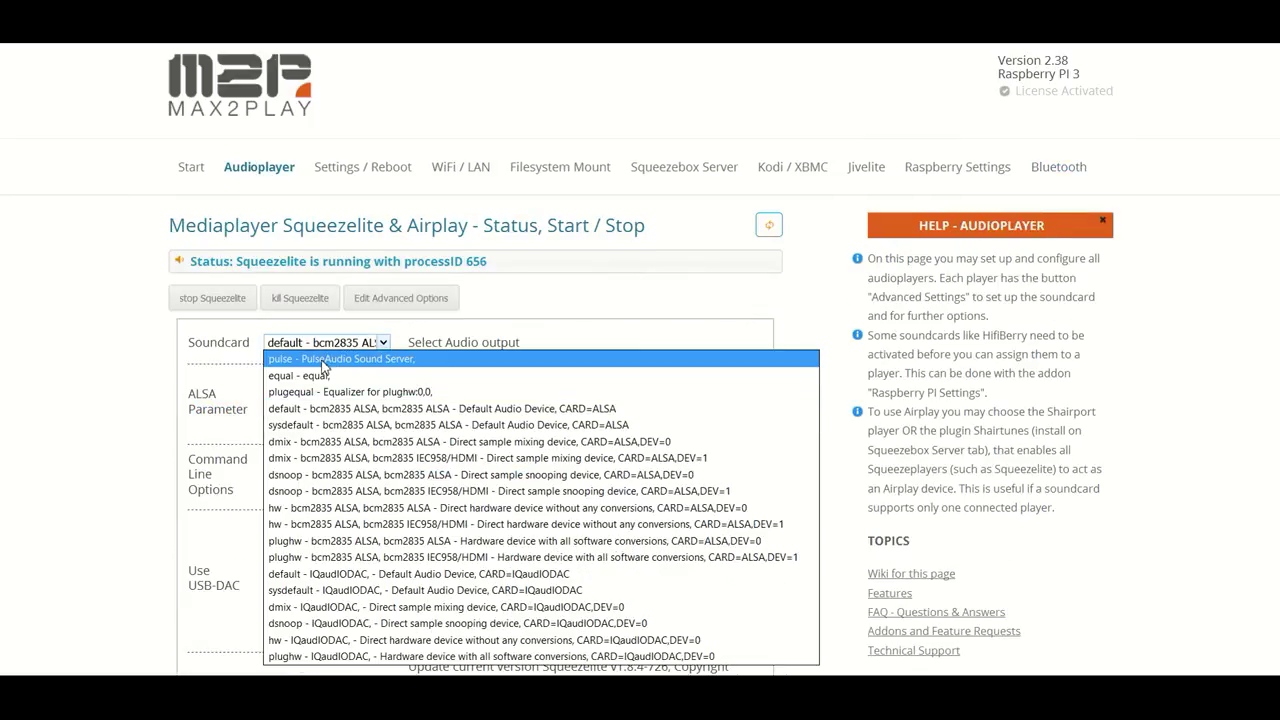
left_click(329, 360)
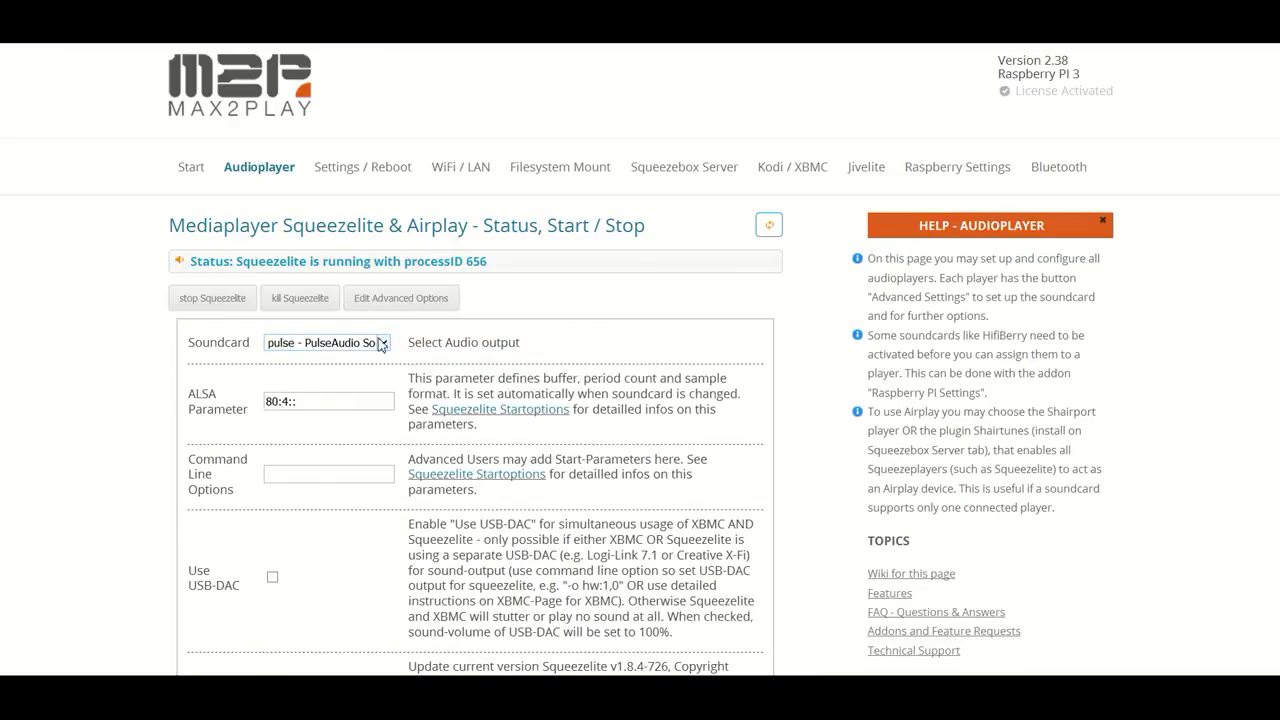
Set the Shairport (Airplay) soundcard to pulse - PulseAudio Sound Server in its advanced options.
scroll(240, 355, "down", 5)
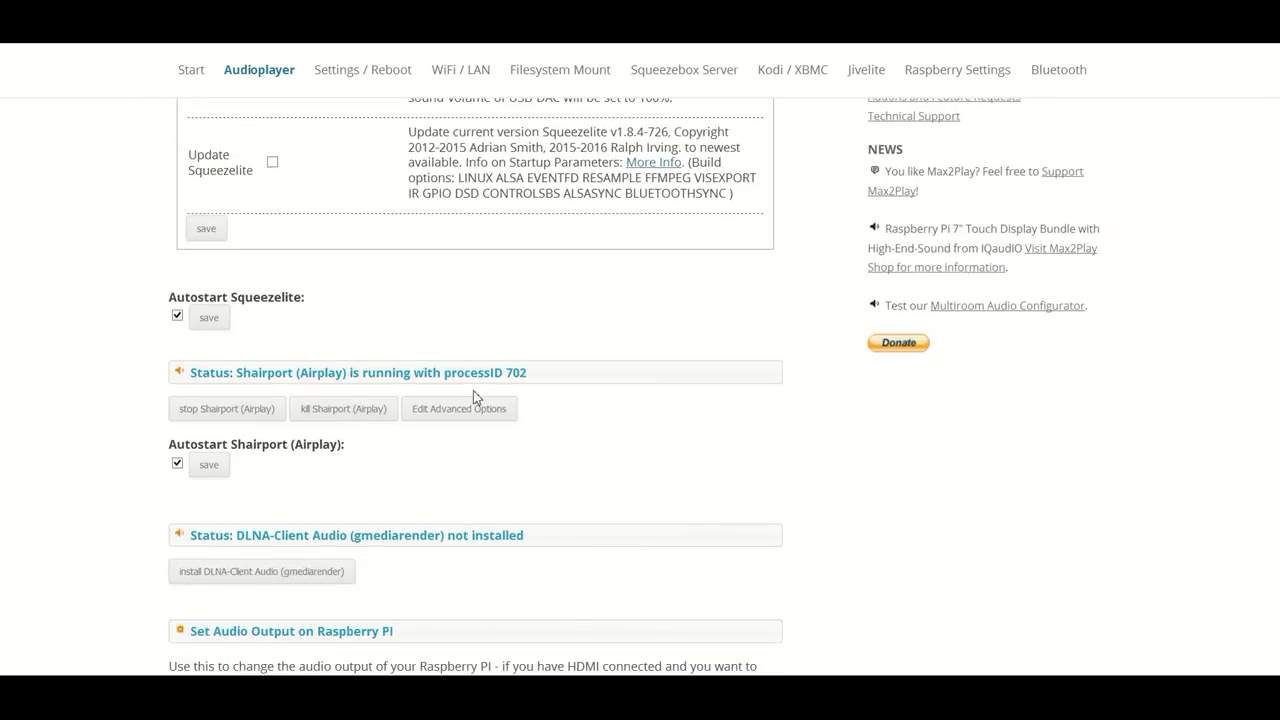
left_click(470, 410)
scroll(457, 408, "down", 3)
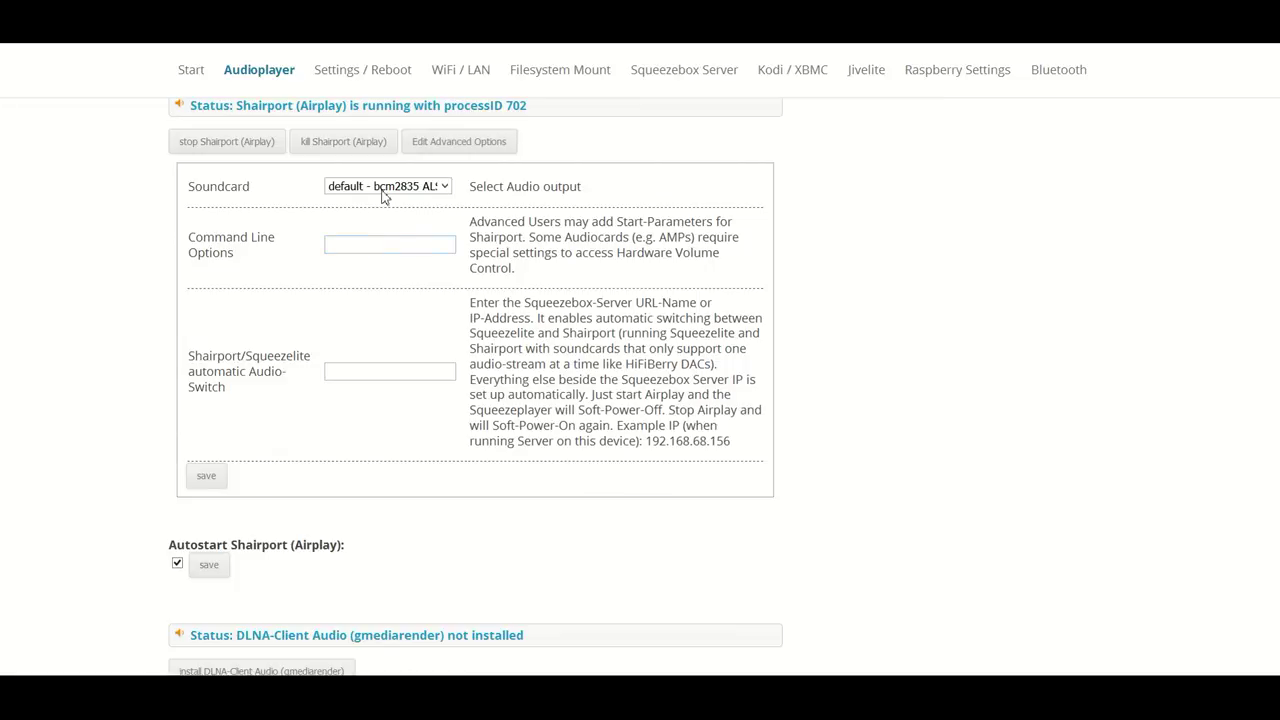
left_click(385, 190)
left_click(383, 203)
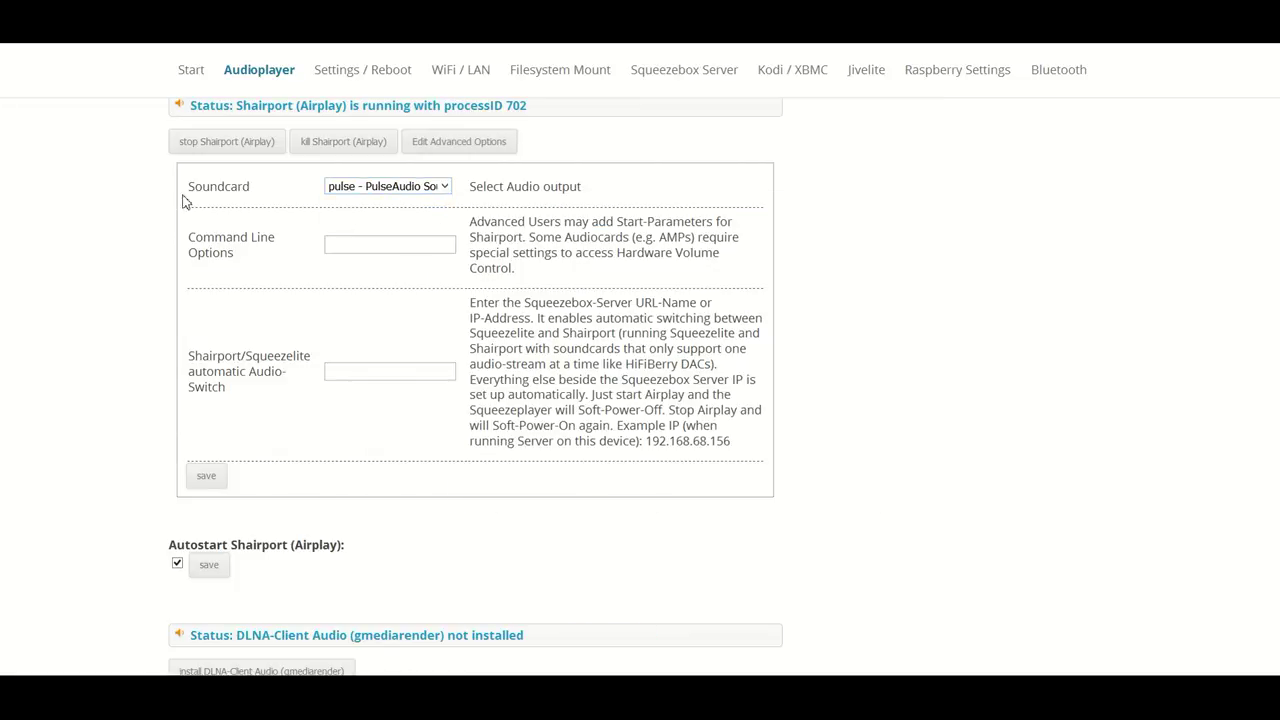
Review the soundcard and command line option settings of both Squeezelite and Shairport.
scroll(216, 236, "up", 3)
scroll(216, 236, "up", 4)
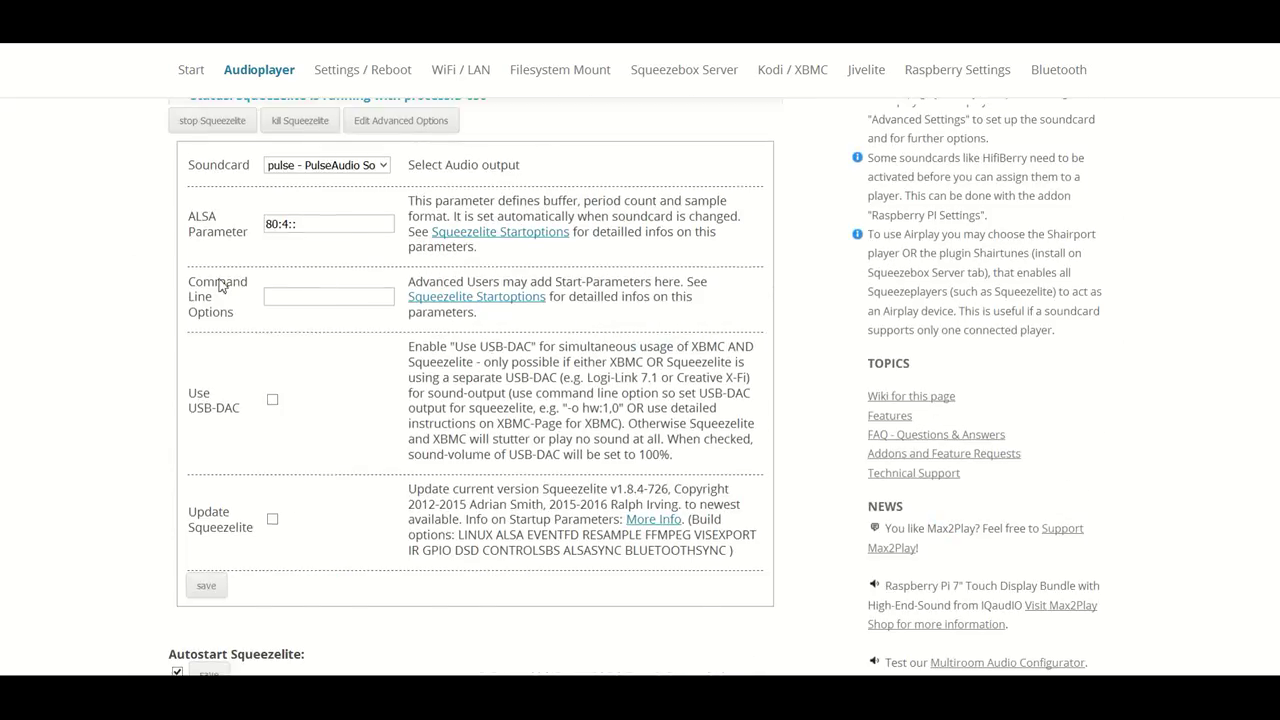
left_click_drag(247, 178, 300, 178)
scroll(233, 306, "down", 1)
scroll(233, 306, "down", 5)
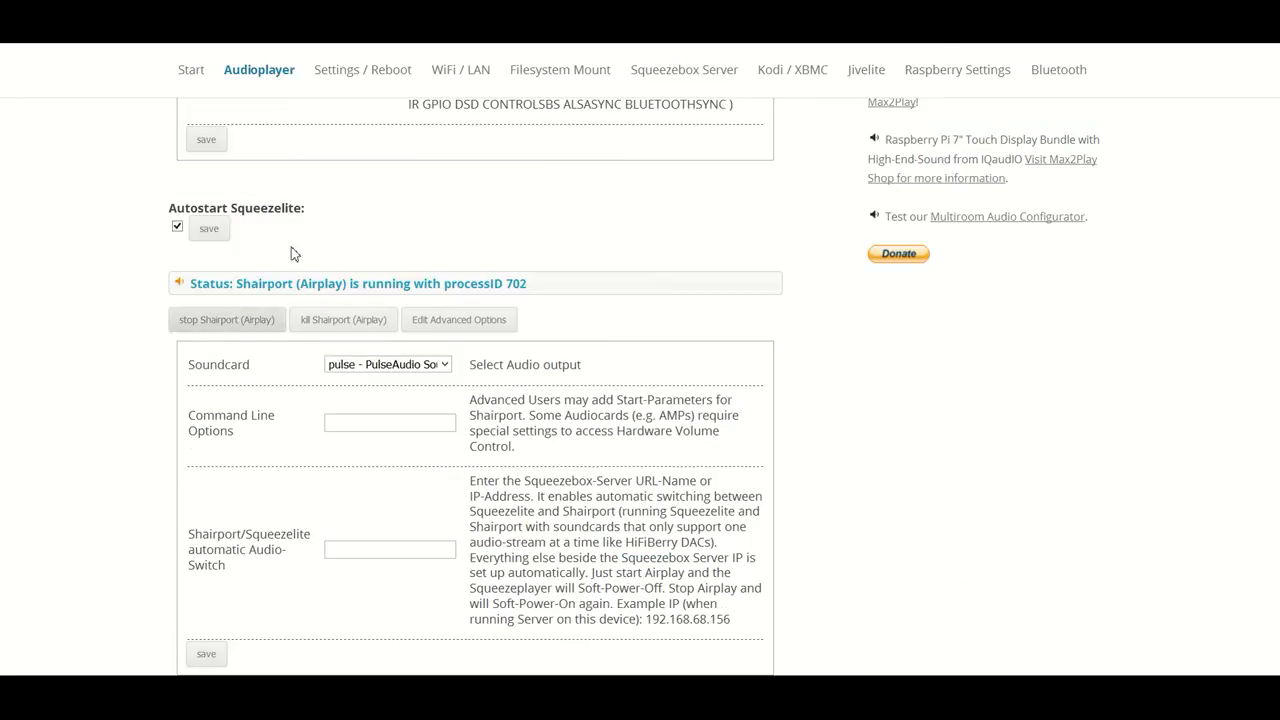
left_click_drag(244, 285, 283, 285)
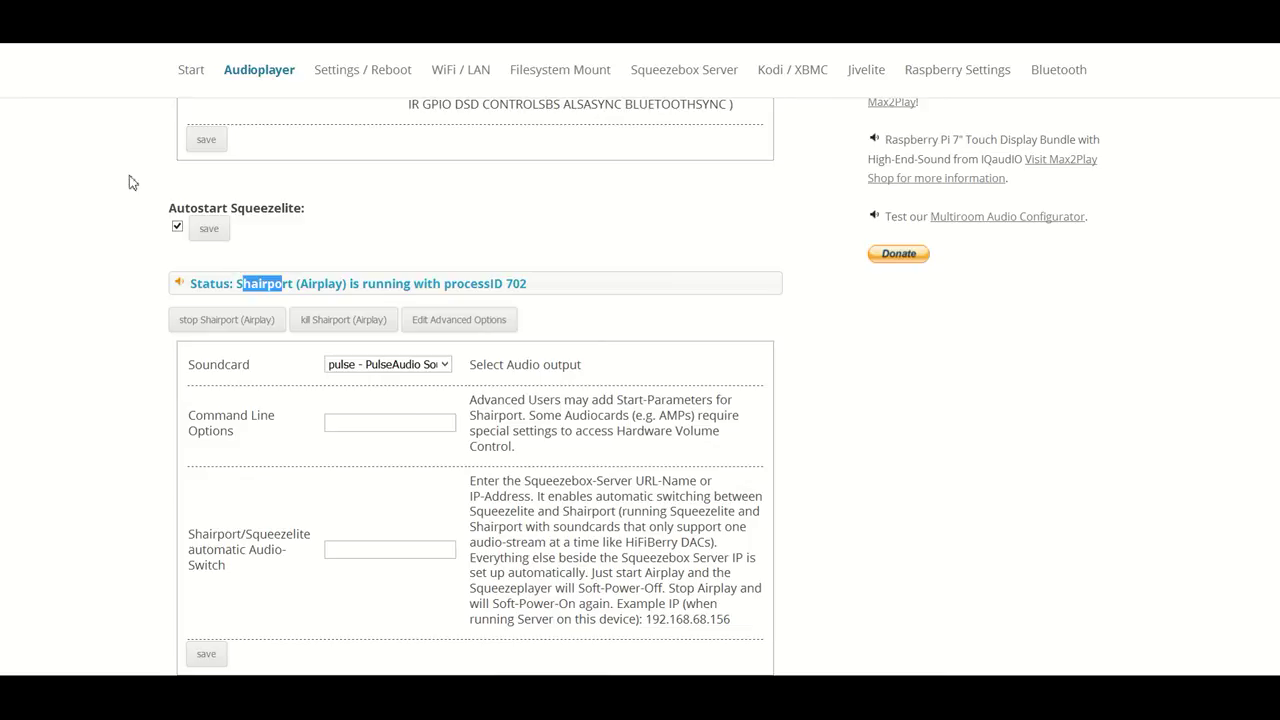
scroll(291, 394, "down", 3)
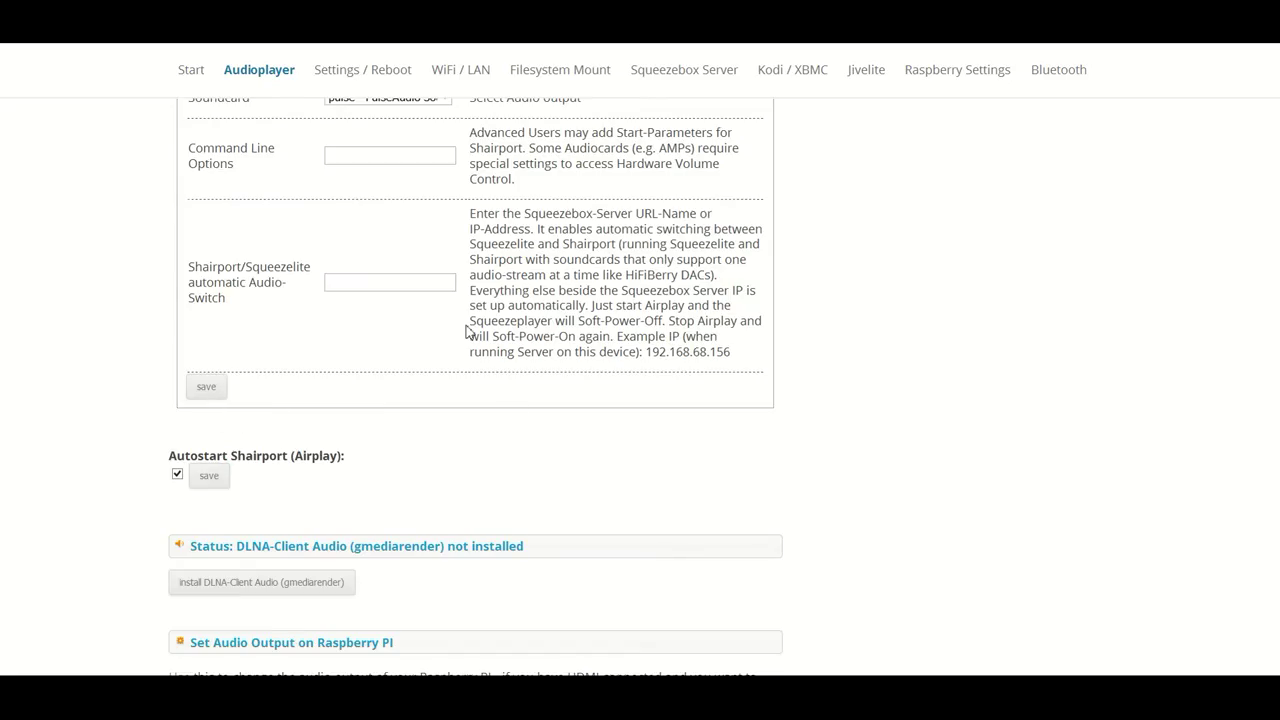
scroll(466, 331, "up", 4)
scroll(514, 346, "up", 5)
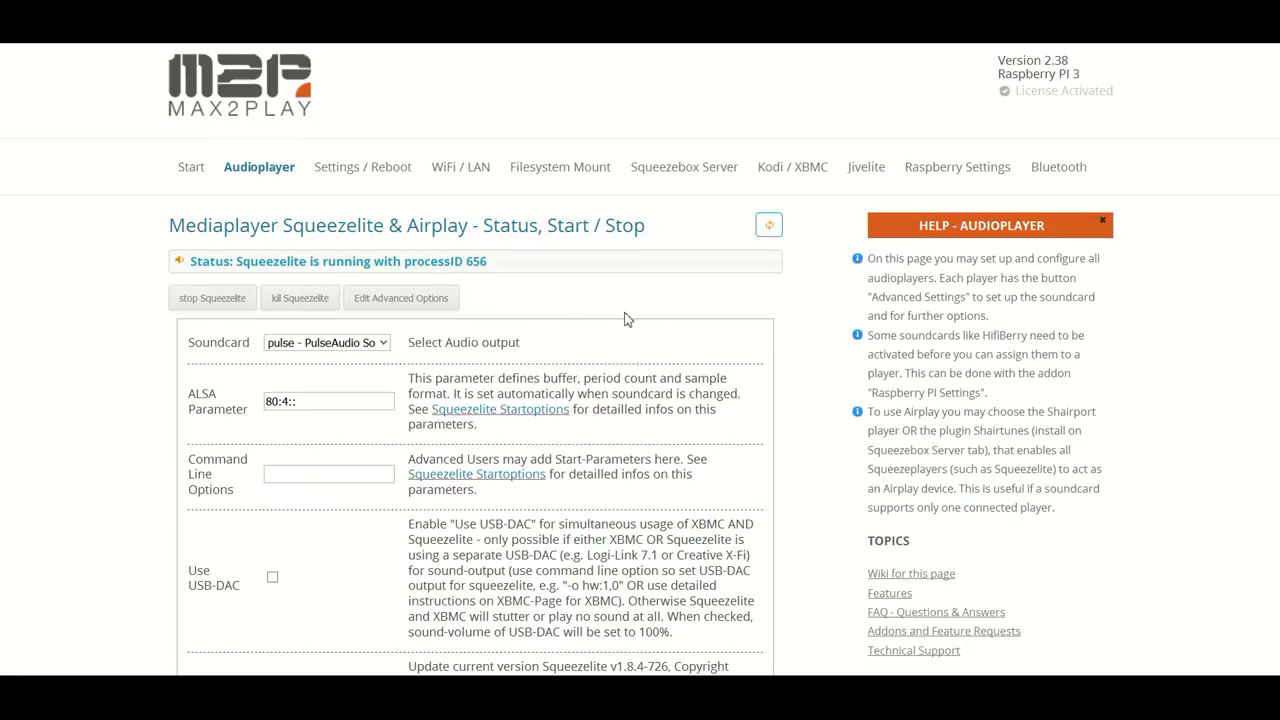
Check the available Shairport soundcards and keep pulse - PulseAudio Sound Server as the choice.
scroll(457, 251, "down", 4)
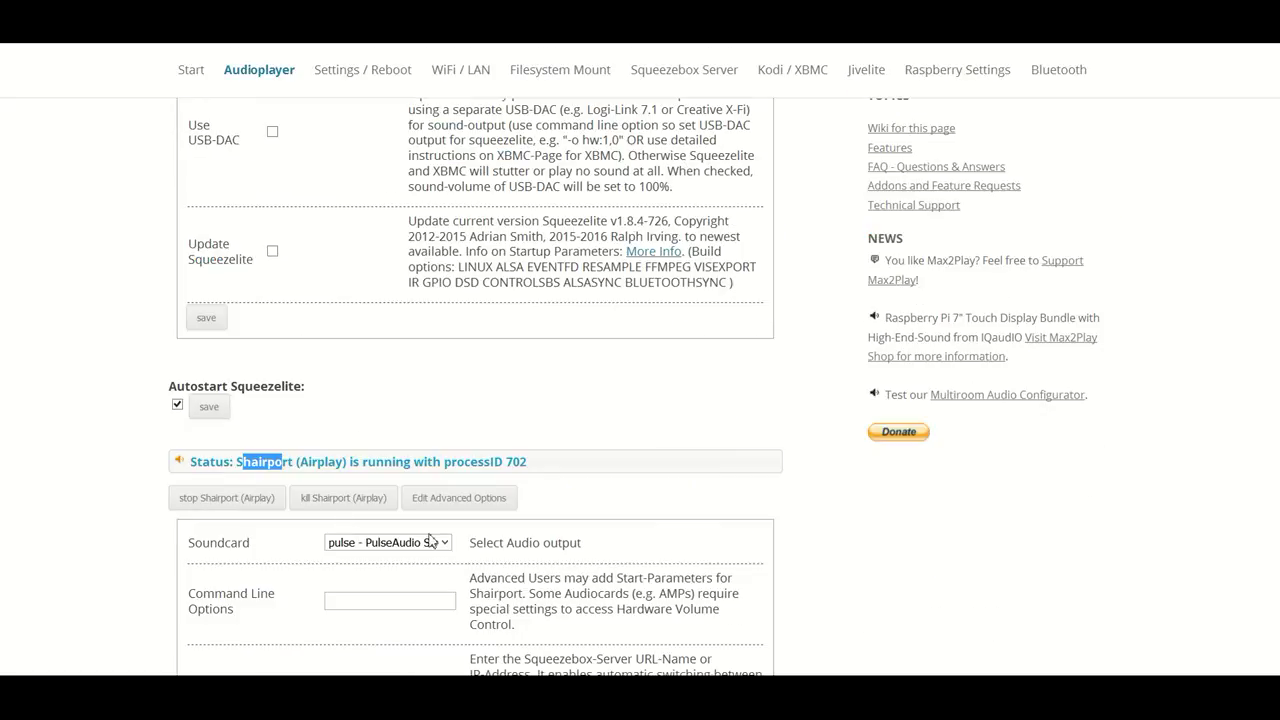
left_click(347, 610)
left_click(422, 545)
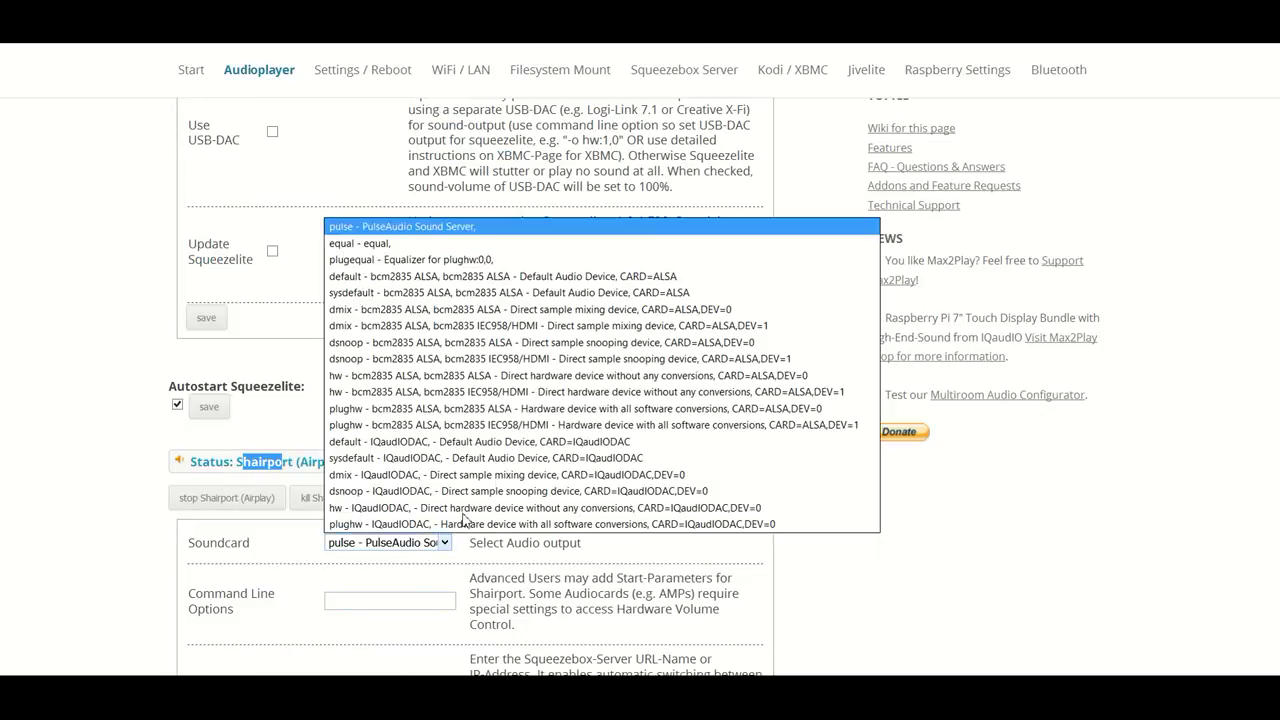
left_click(418, 228)
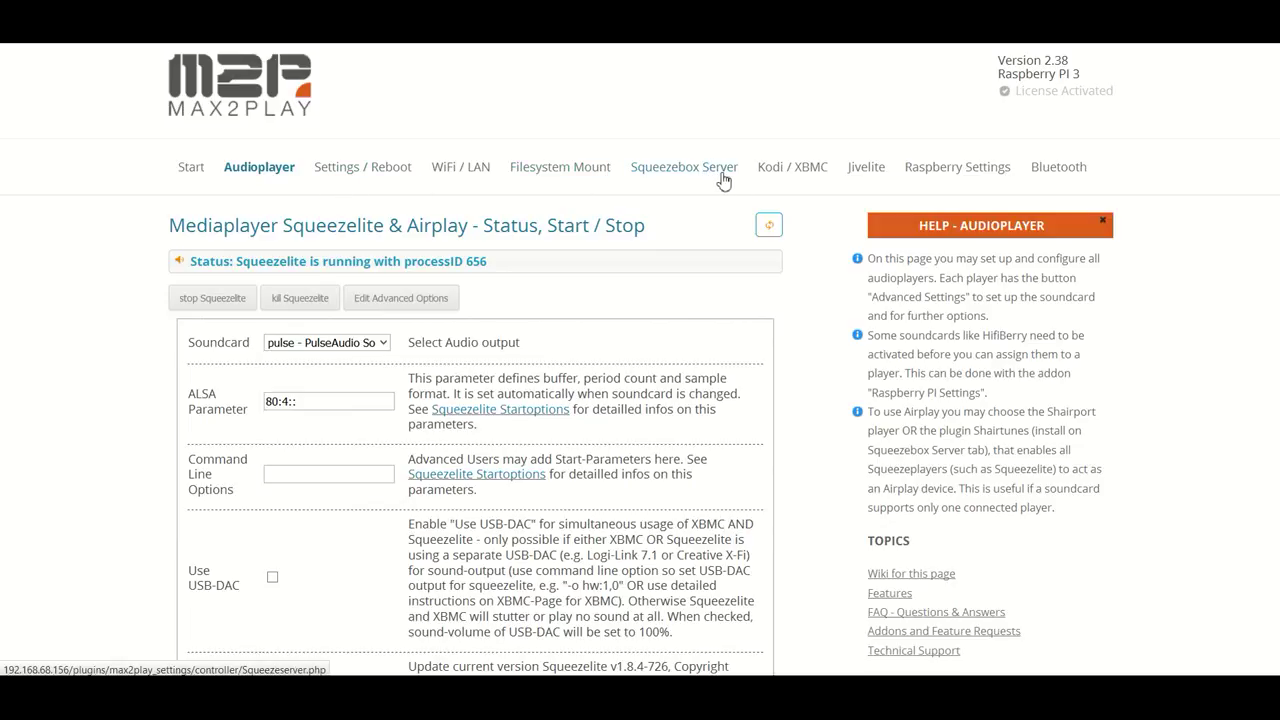
Install Bluetooth streaming for Squeezebox Server from the Stream to Squeezebox Server section of the Bluetooth setup page.
left_click(1046, 172)
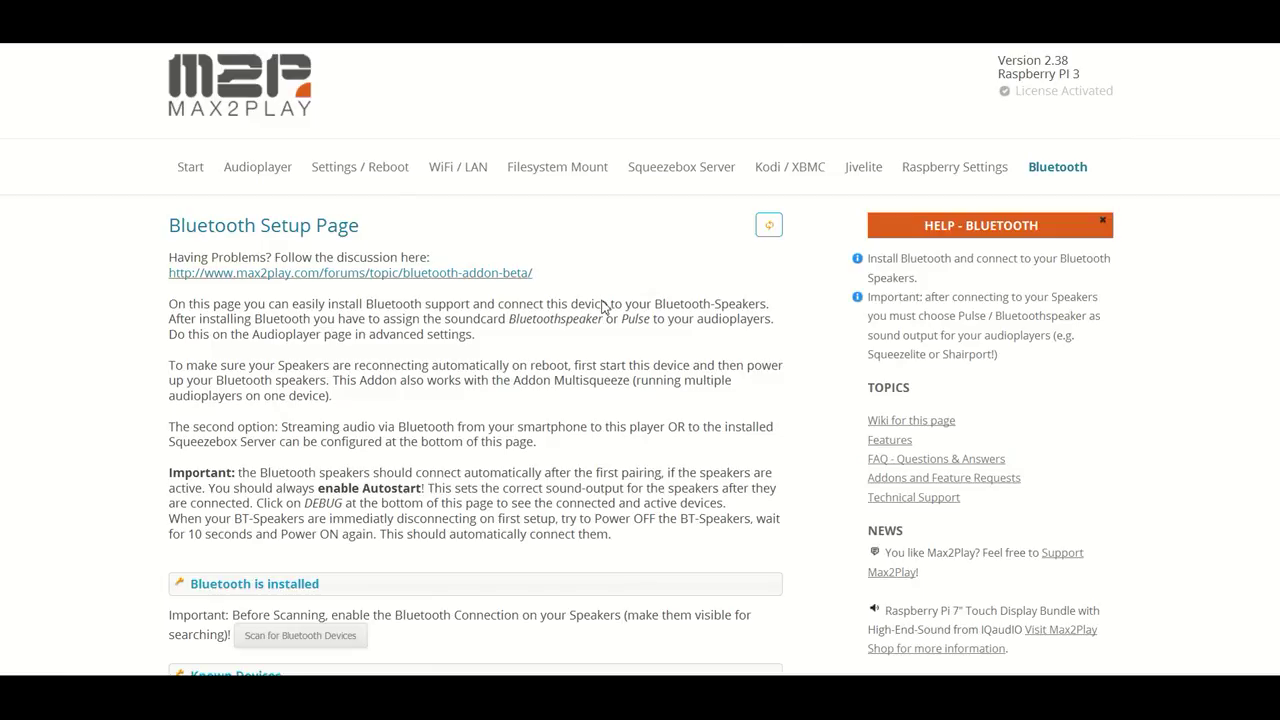
scroll(606, 306, "down", 10)
scroll(600, 308, "down", 5)
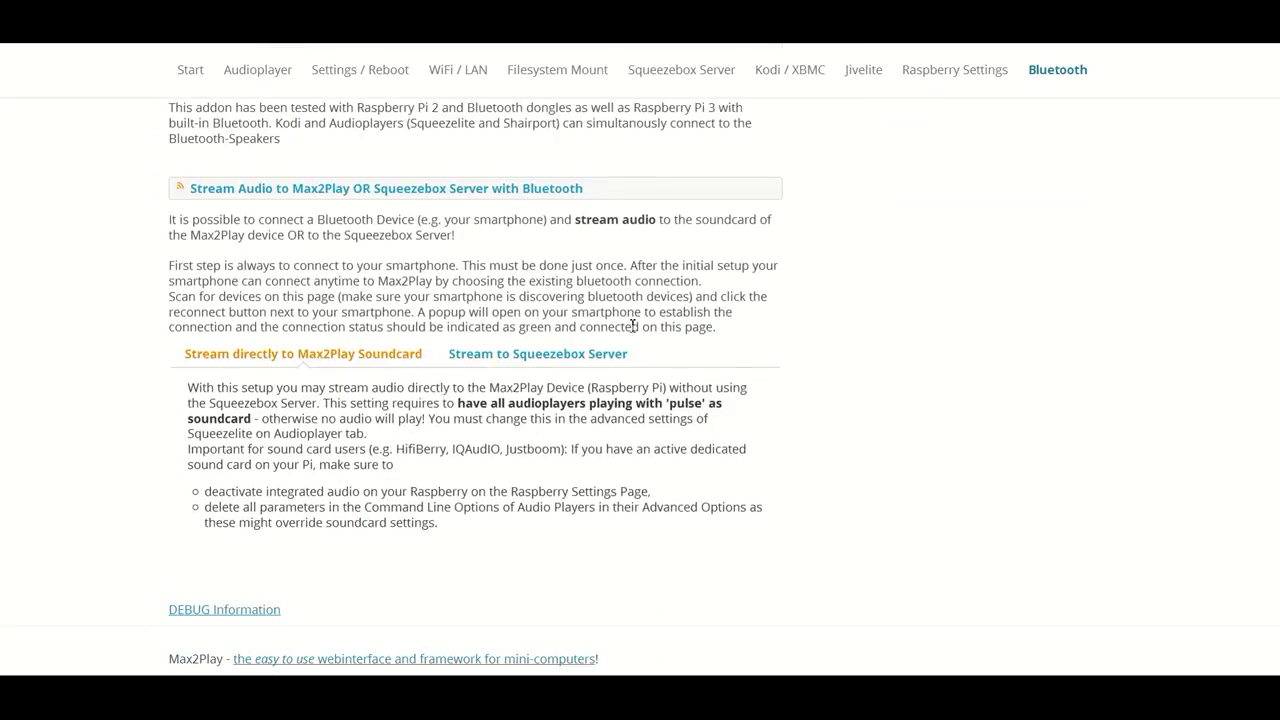
left_click(514, 364)
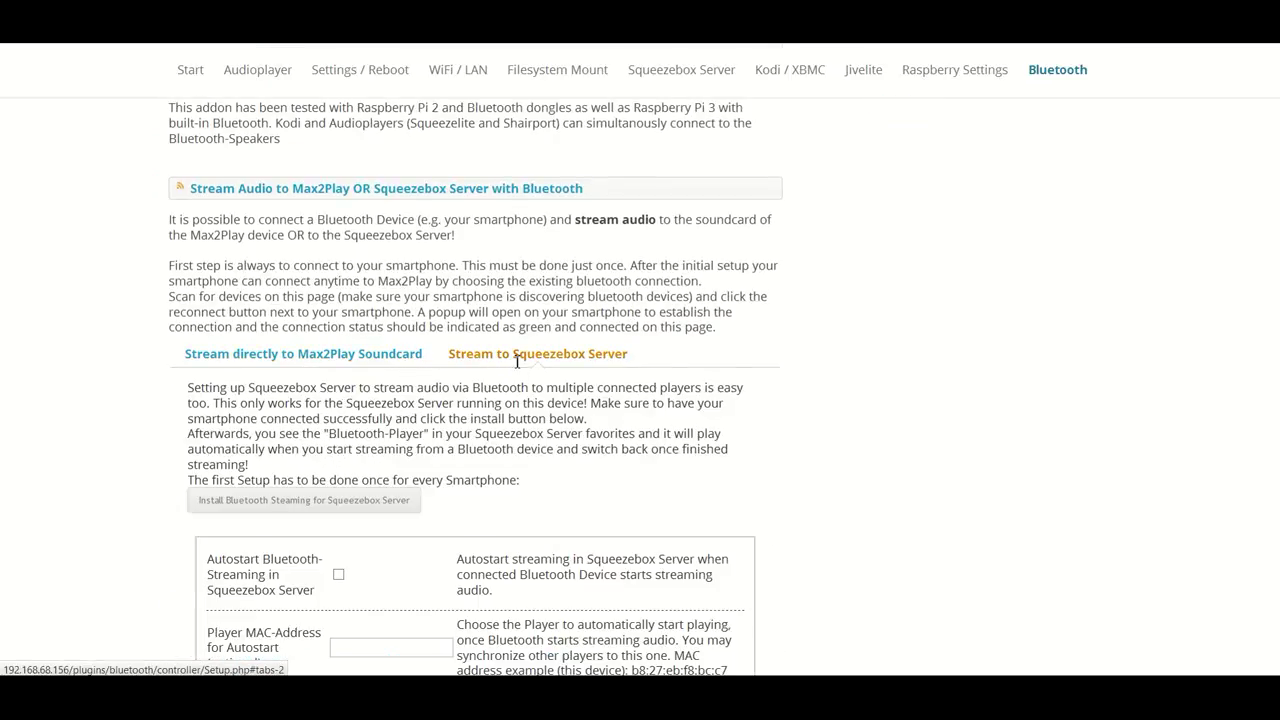
scroll(502, 390, "down", 2)
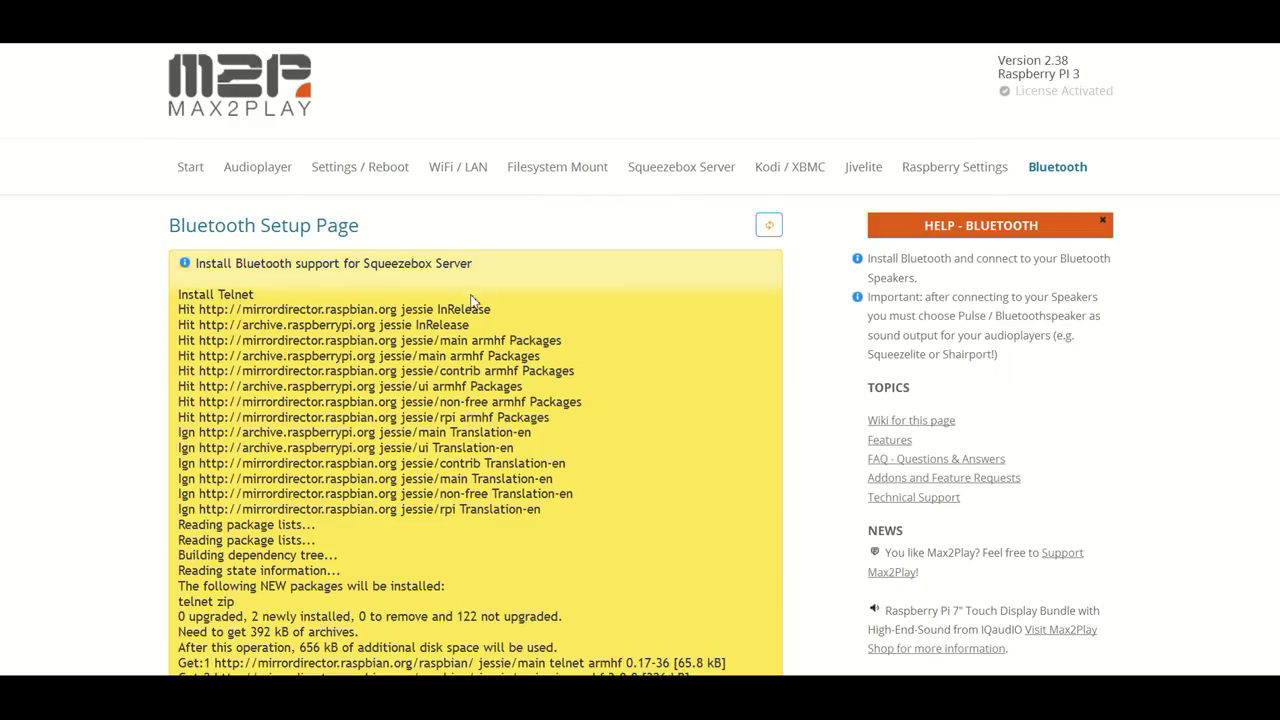
Review the installation log of the Bluetooth support for Squeezebox Server.
scroll(400, 287, "down", 1)
scroll(430, 290, "down", 1)
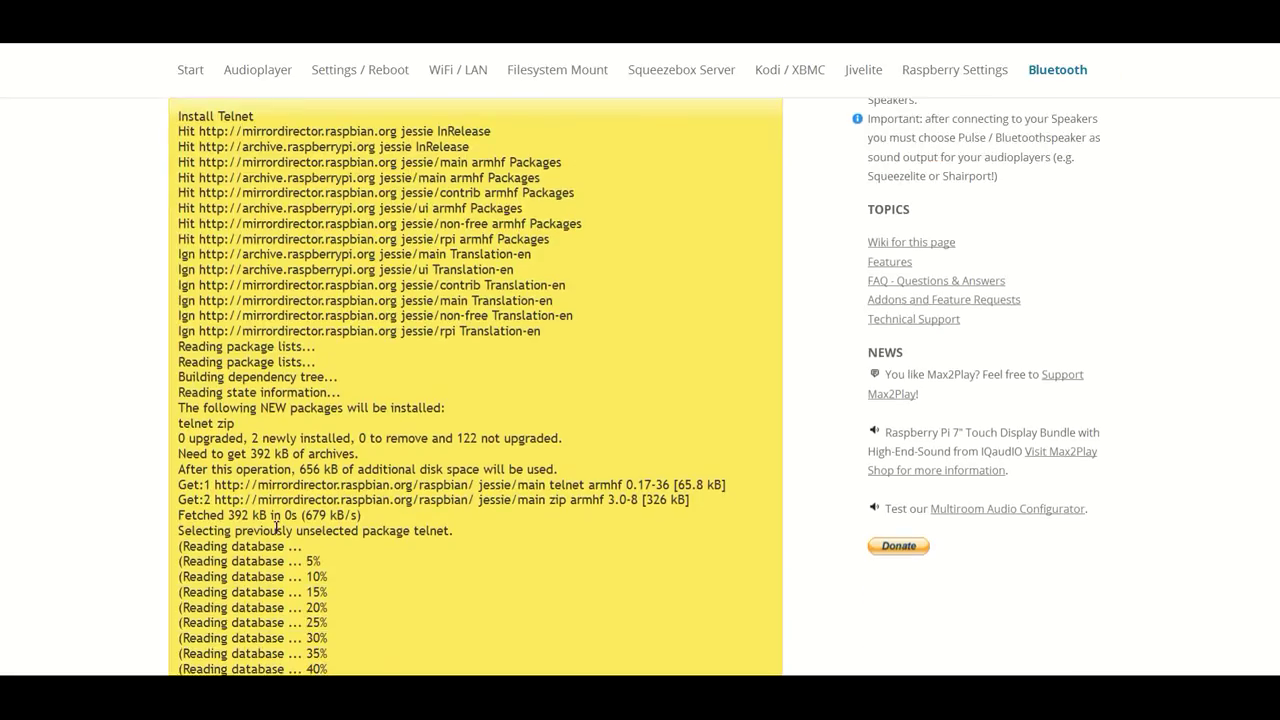
scroll(650, 420, "up", 2)
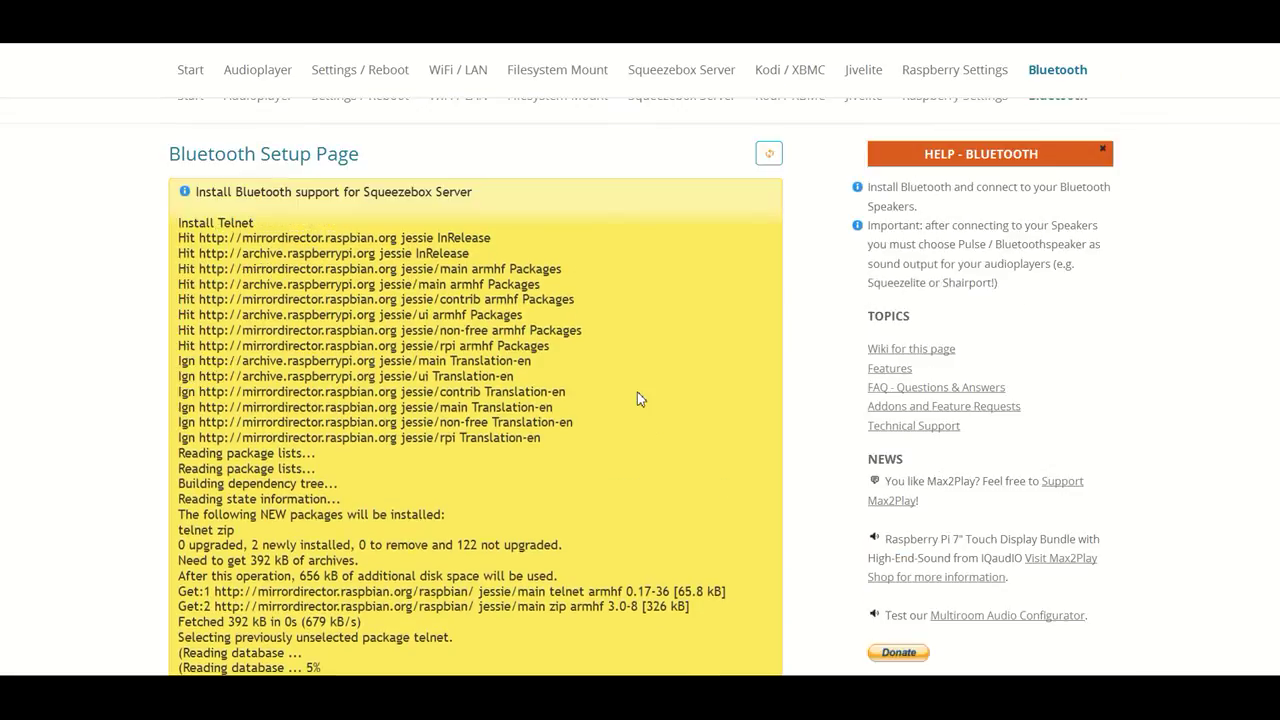
Open the Squeezebox Server web administration and complete its setup wizard, skipping the sign-in and leaving the music and playlist folders empty.
left_click(707, 178)
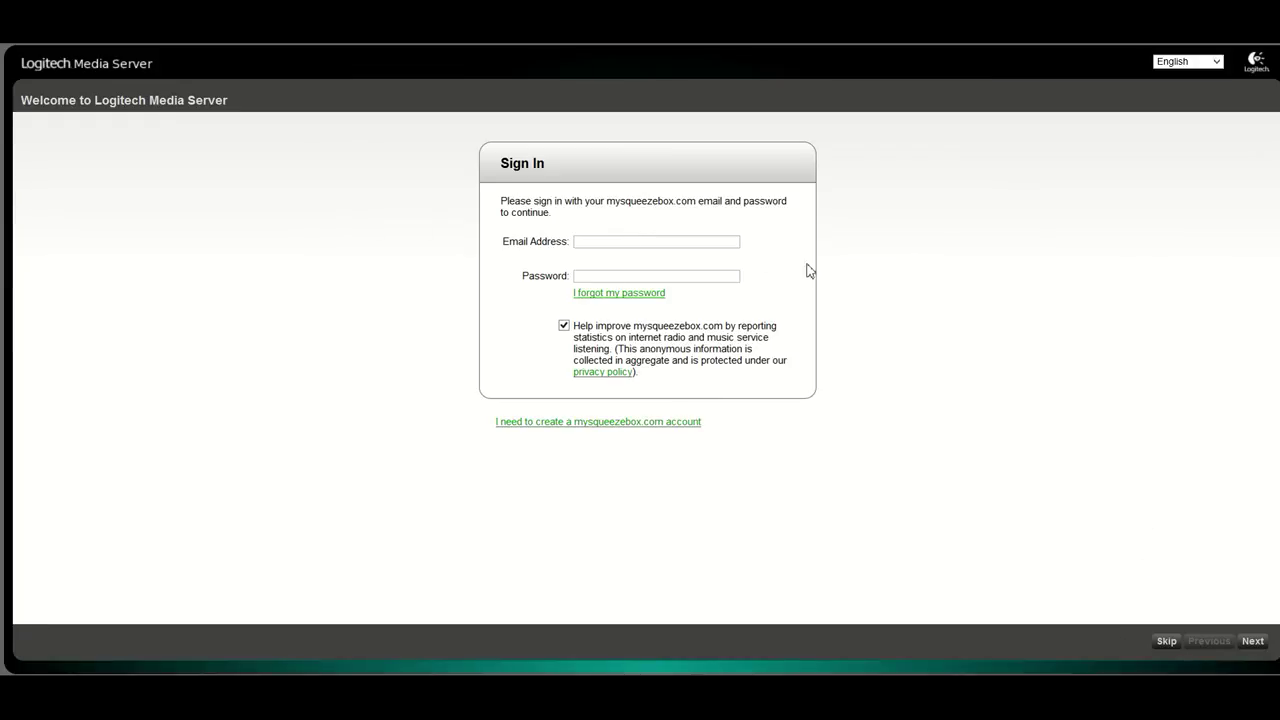
left_click(1163, 641)
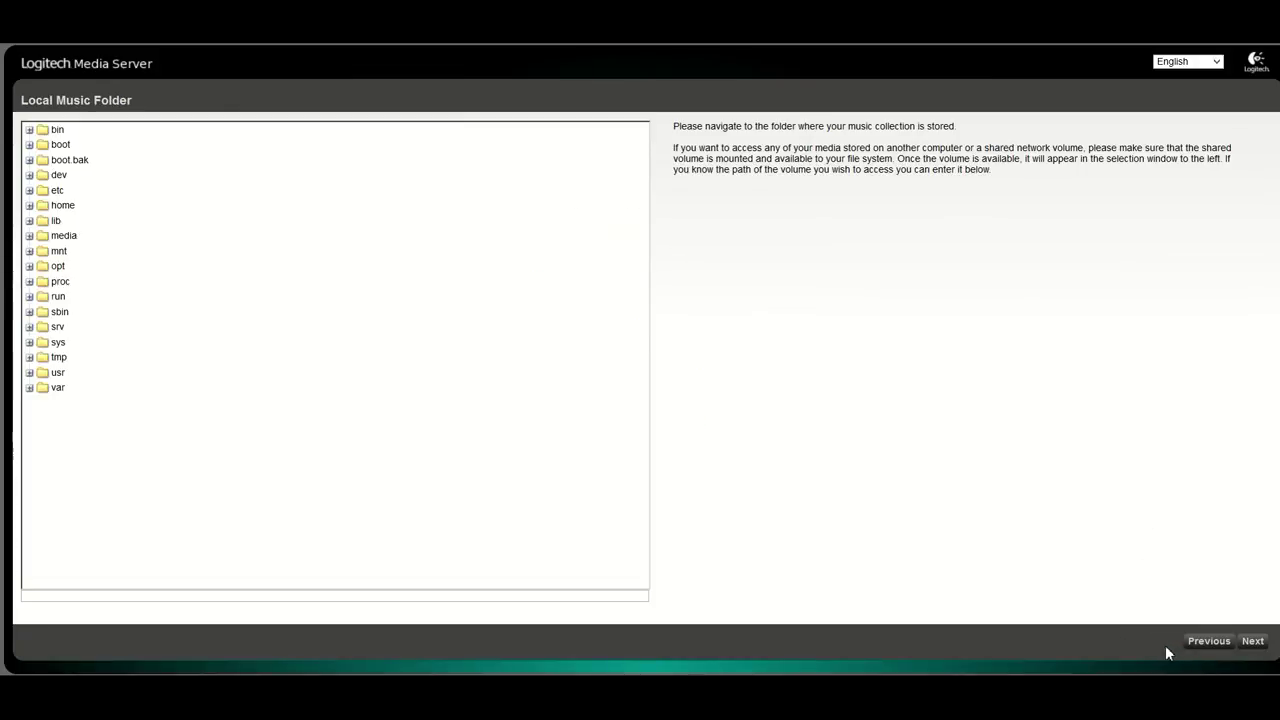
left_click(1250, 640)
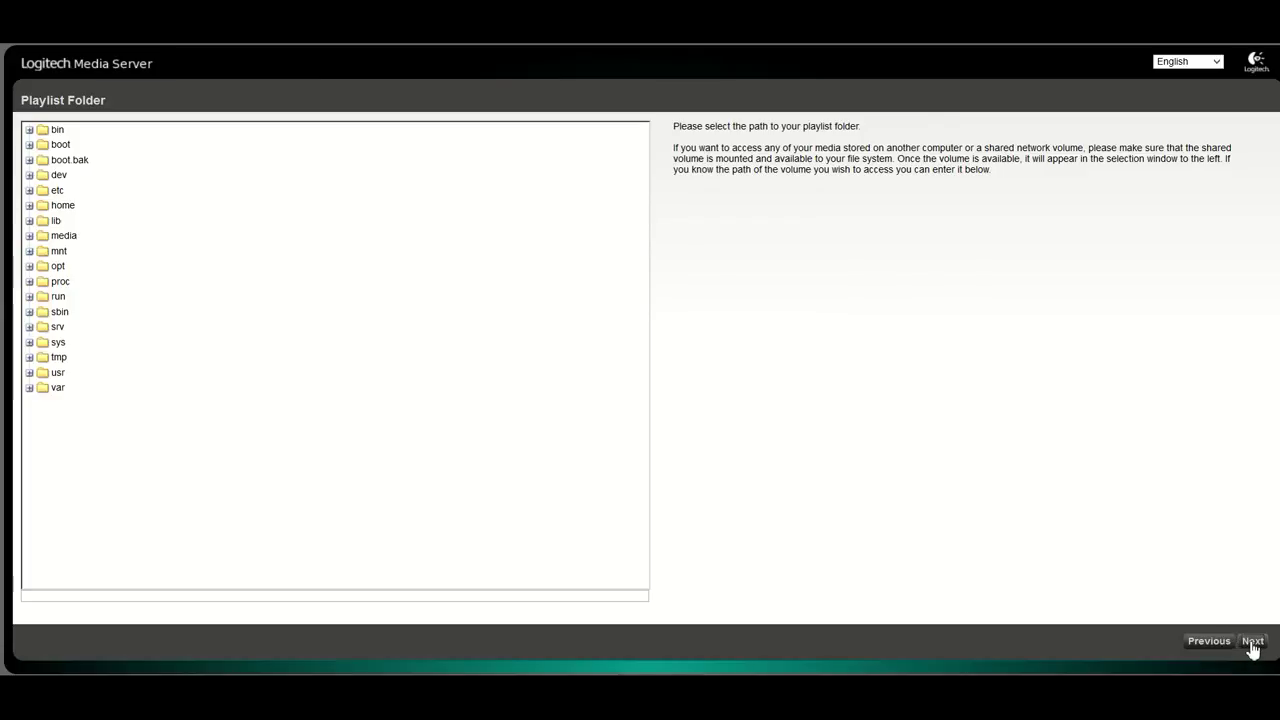
left_click(1249, 640)
left_click(1259, 643)
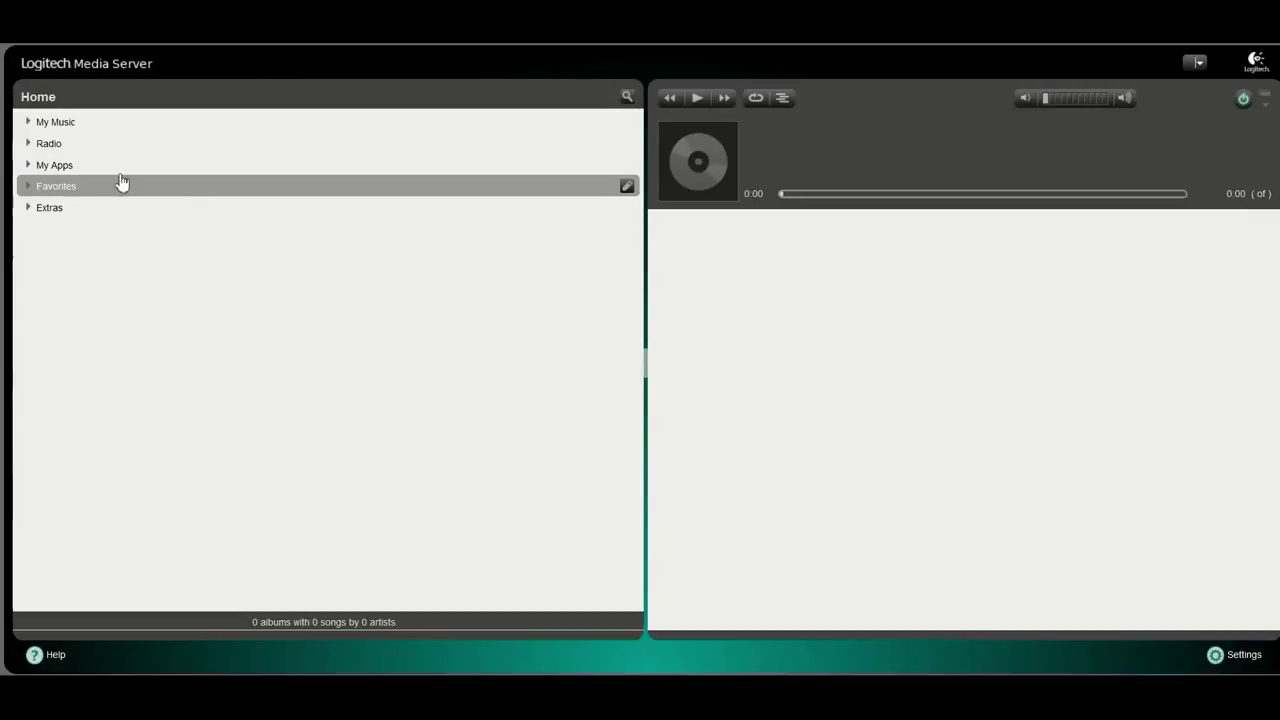
Play the Bluetooth OnePlus2 entry from the Favorites and check the list of selectable players.
left_click(57, 197)
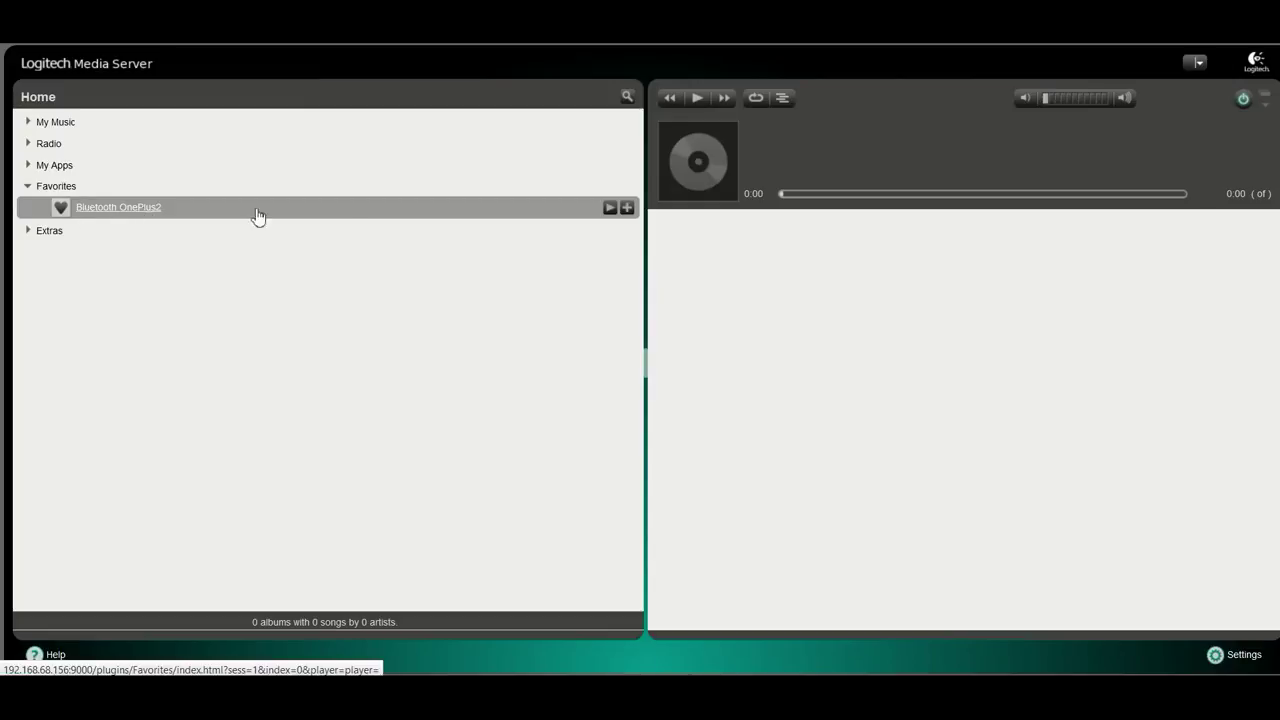
left_click(609, 209)
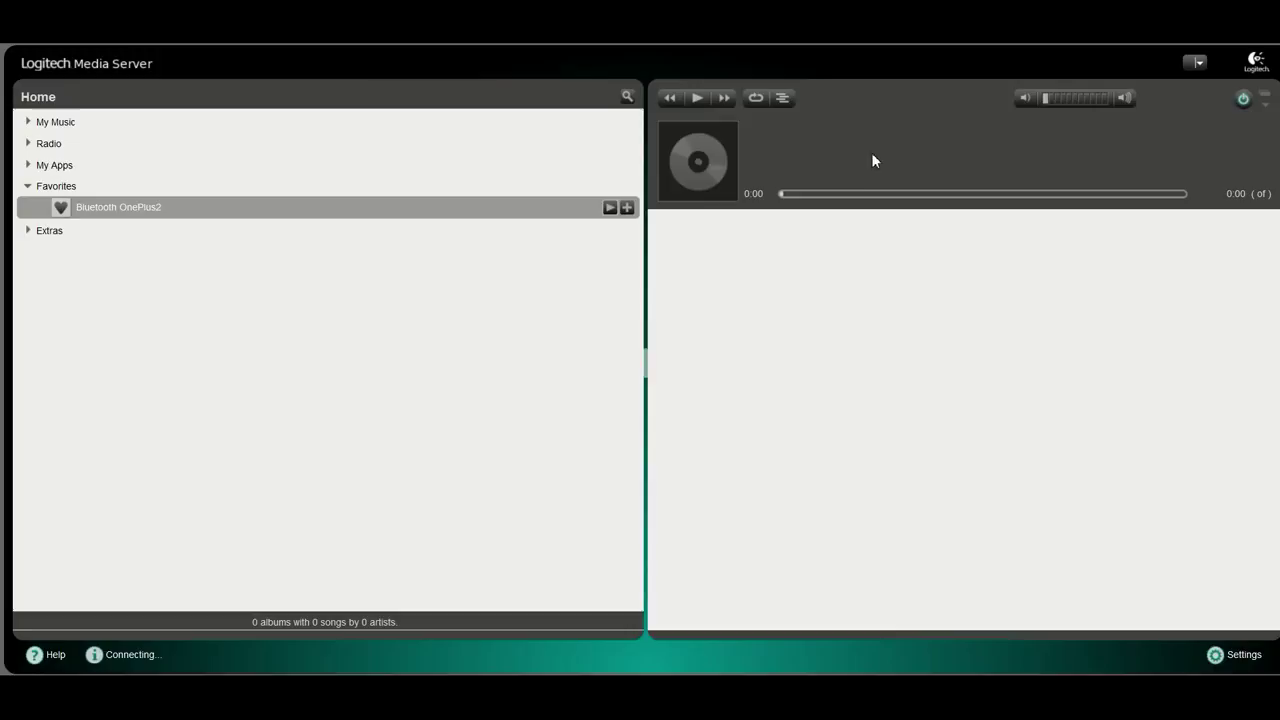
left_click(1197, 64)
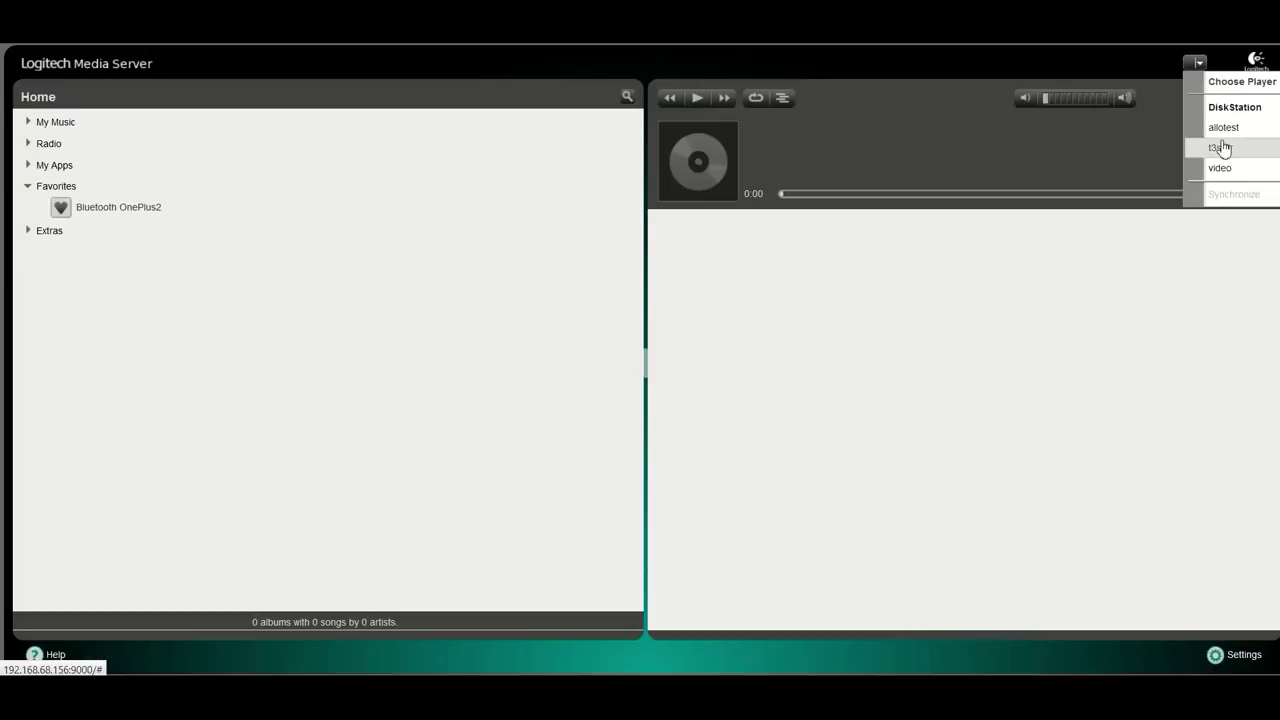
left_click(986, 276)
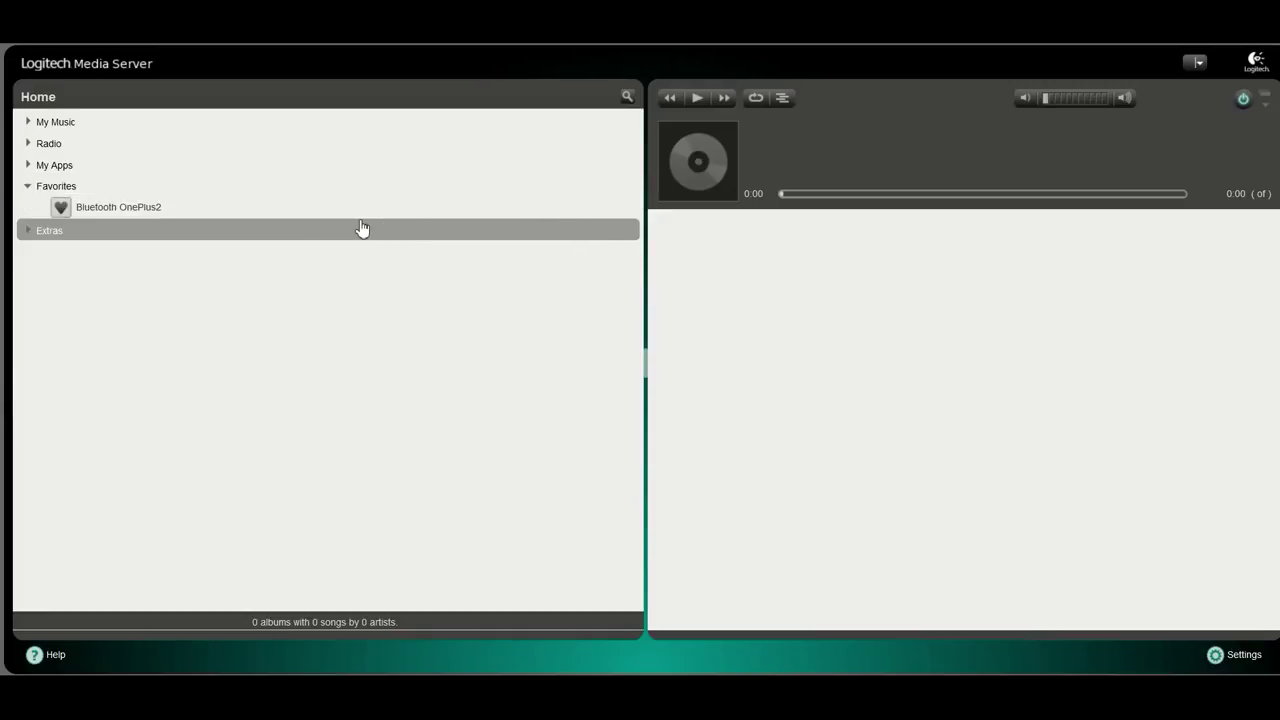
mouse_move(354, 209)
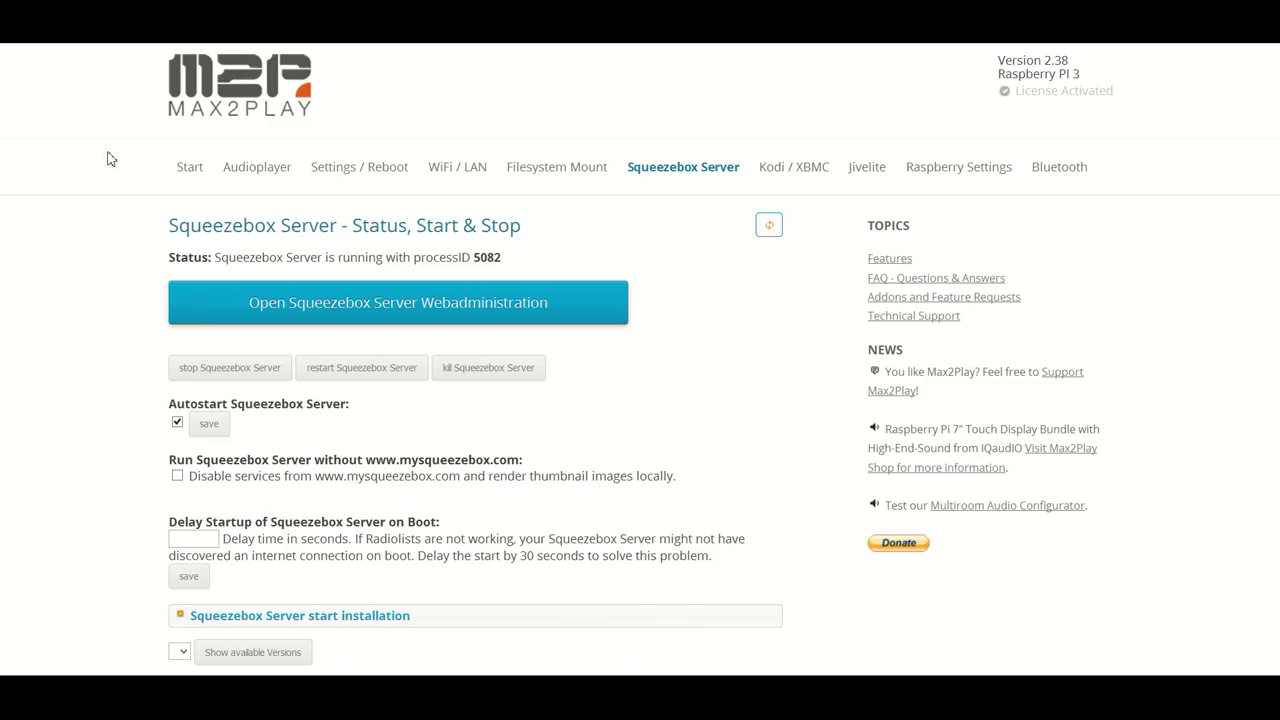
Review the installation and plugin options on the Max2Play Squeezebox Server page and reload the page.
scroll(597, 341, "down", 5)
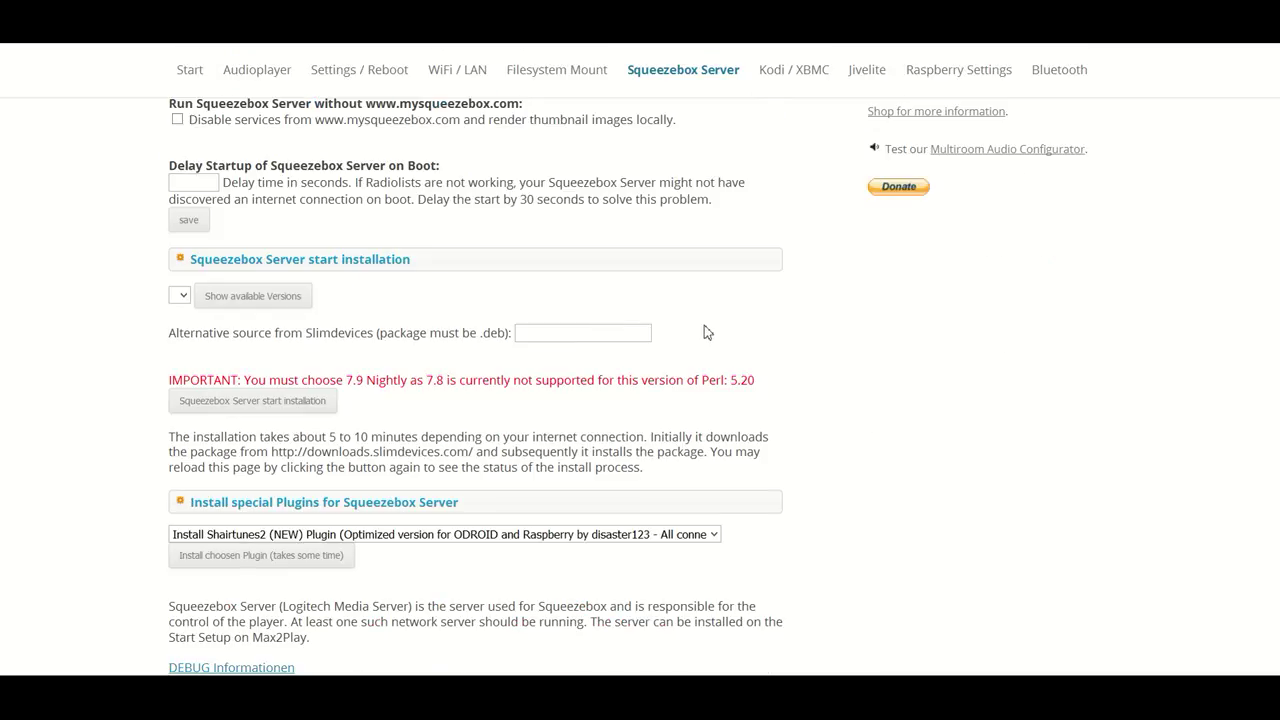
scroll(508, 237, "up", 5)
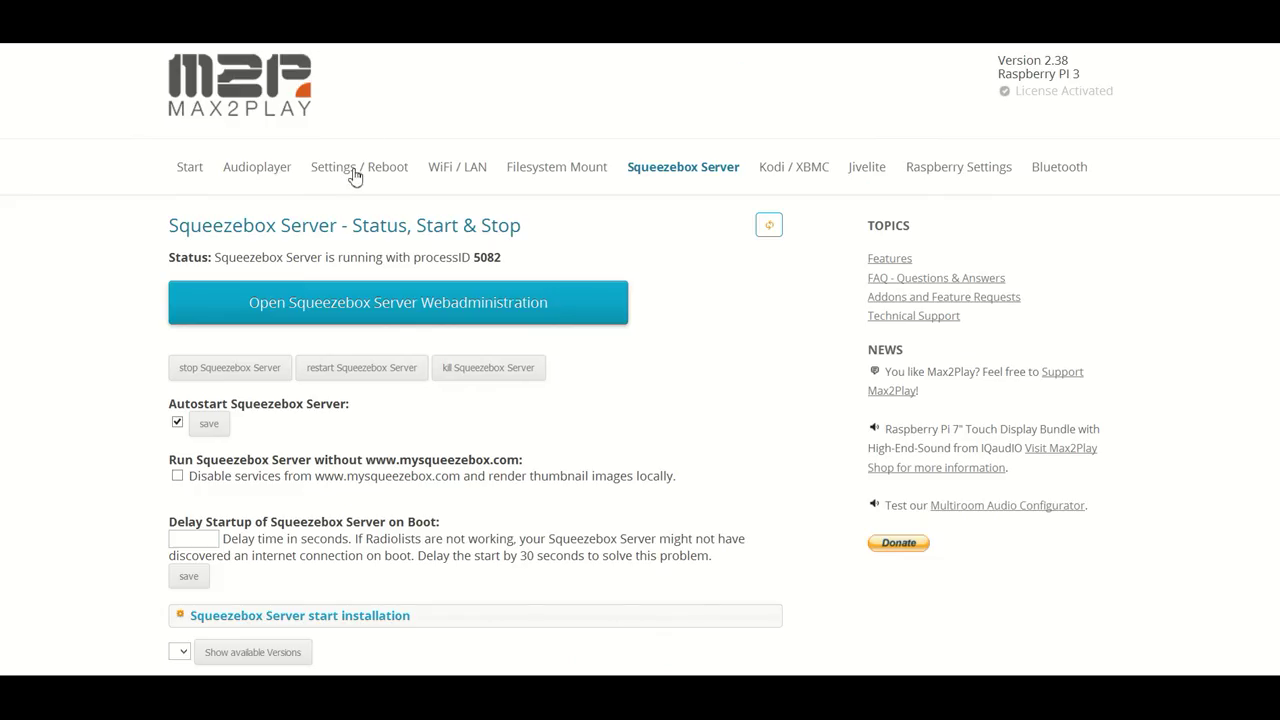
left_click(677, 177)
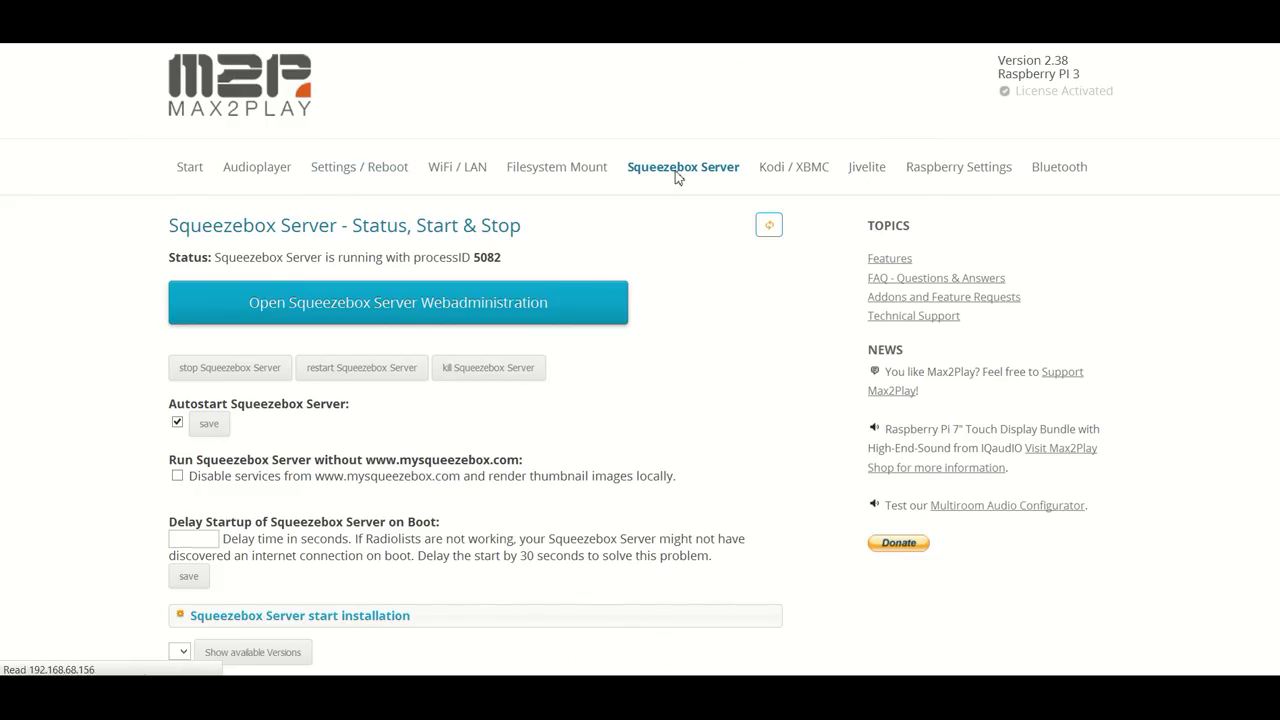